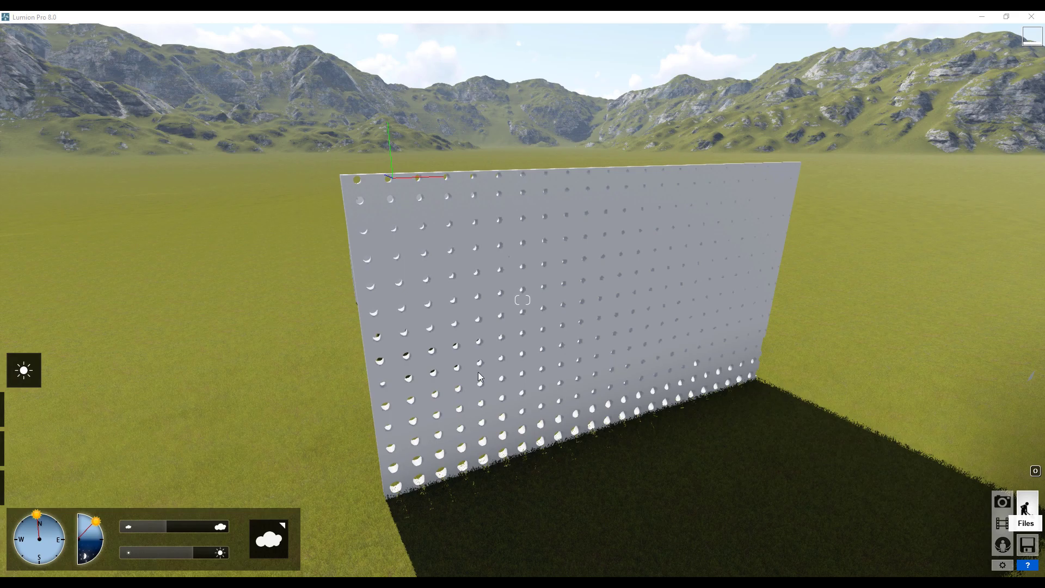
Step: Examine the perforated flat wall and the vaulted shell from different viewpoints in the rendered scene
right_drag(573, 323, 624, 283)
key(a)
key(a)
key(w)
key(w)
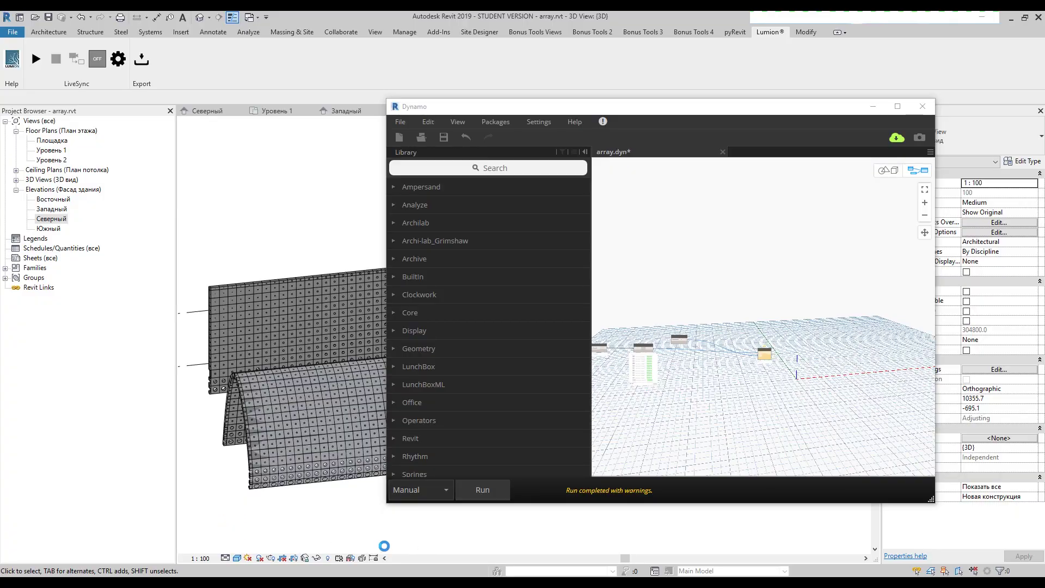
Step: Switch to Revit and examine the flat and arched perforated curtain walls in the 3D view, moving the Dynamo window aside
middle_drag(330, 508, 306, 485)
scroll(306, 486, down, 2)
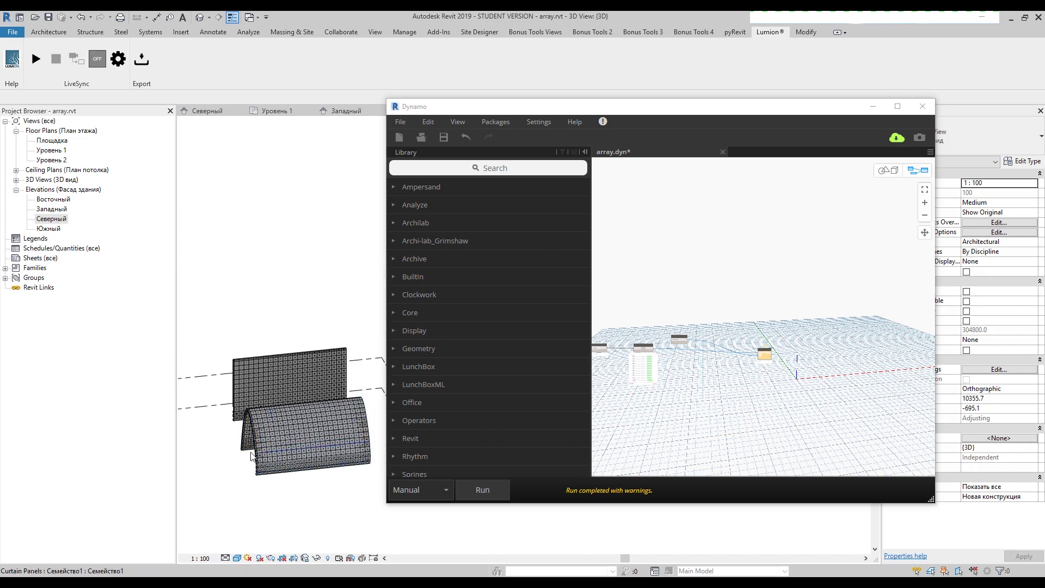
shift+middle_drag(306, 446, 271, 406)
scroll(271, 406, up, 1)
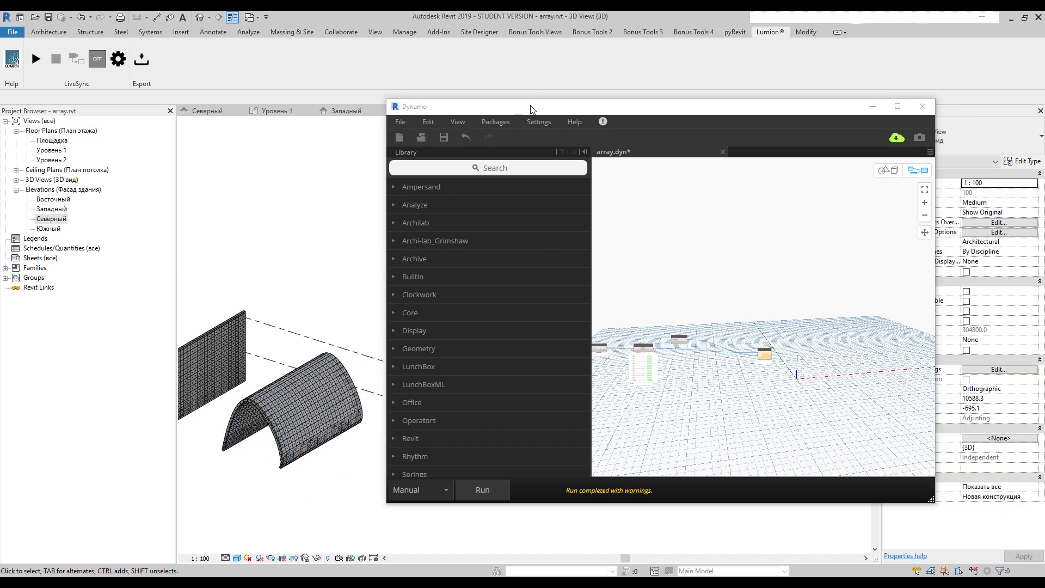
drag(533, 108, 809, 111)
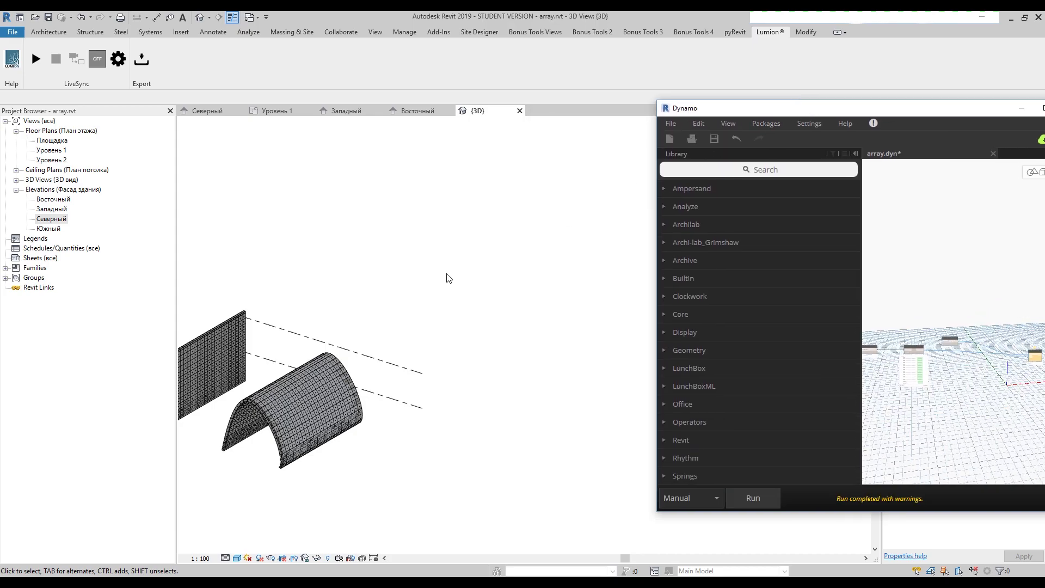
middle_drag(447, 278, 577, 260)
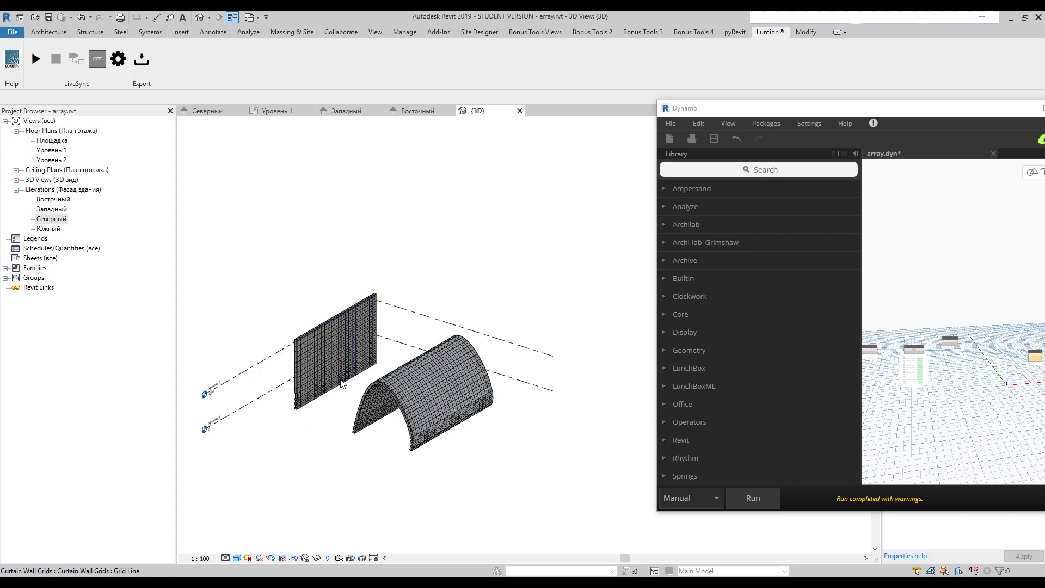
scroll(330, 396, up, 1)
click(330, 397)
key(Escape)
scroll(327, 393, up, 1)
scroll(327, 395, up, 1)
scroll(273, 354, down, 1)
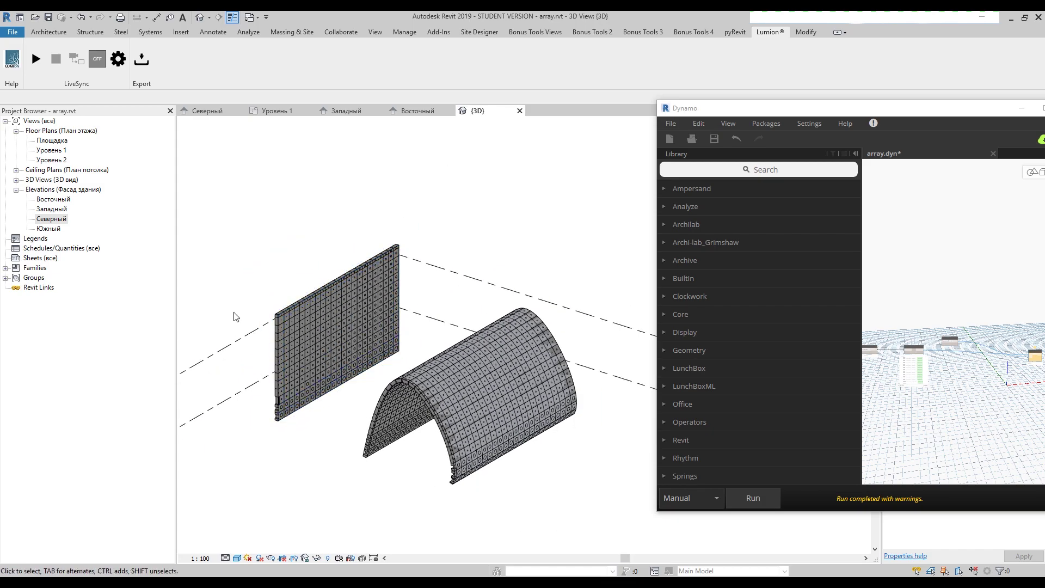
shift+middle_drag(344, 447, 520, 410)
scroll(370, 353, up, 4)
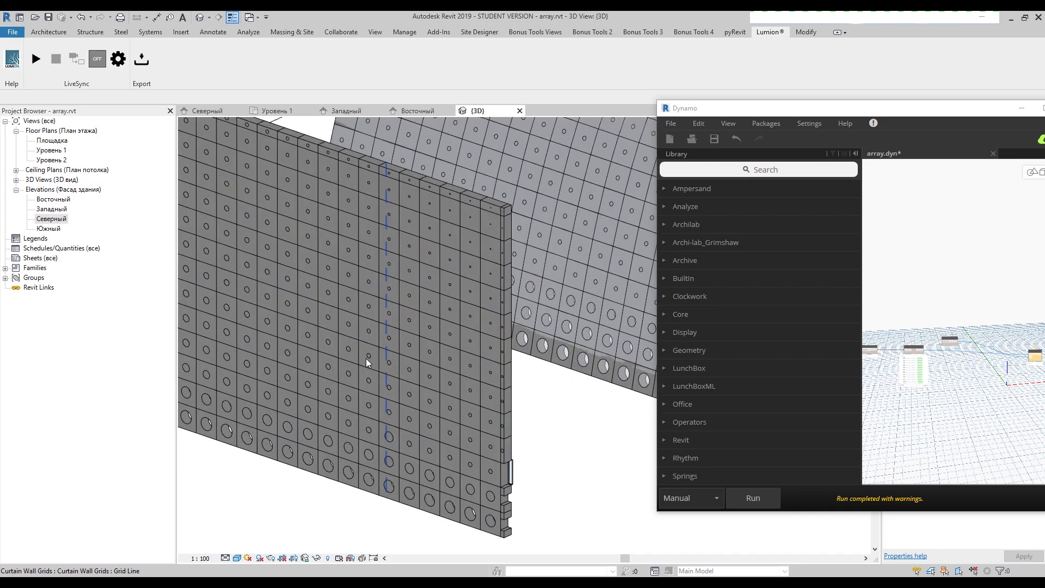
scroll(365, 359, down, 2)
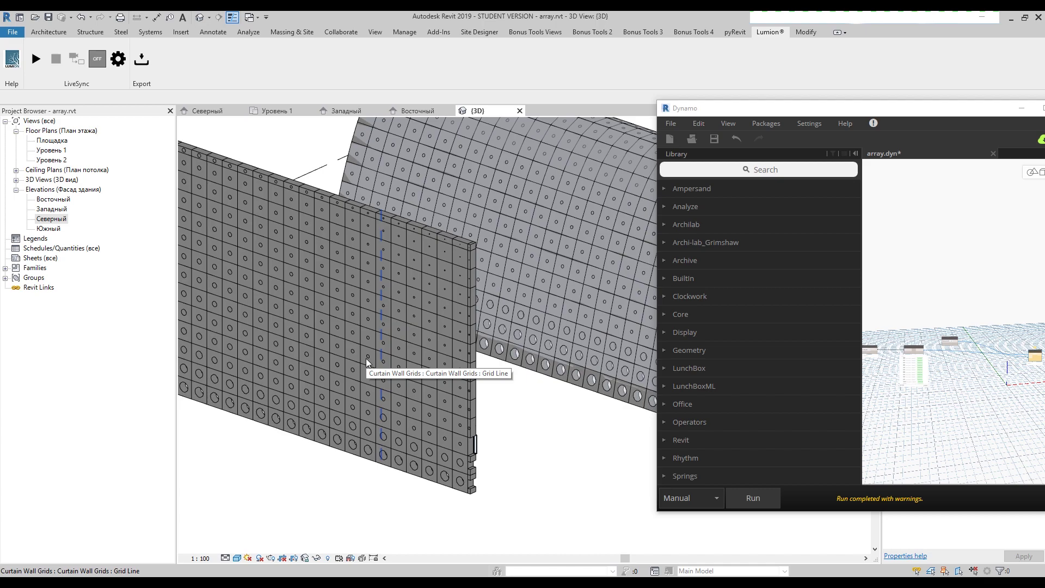
Step: Examine how the hole sizes vary across the panels of the flat curtain wall, from close up and from the front
drag(862, 109, 677, 107)
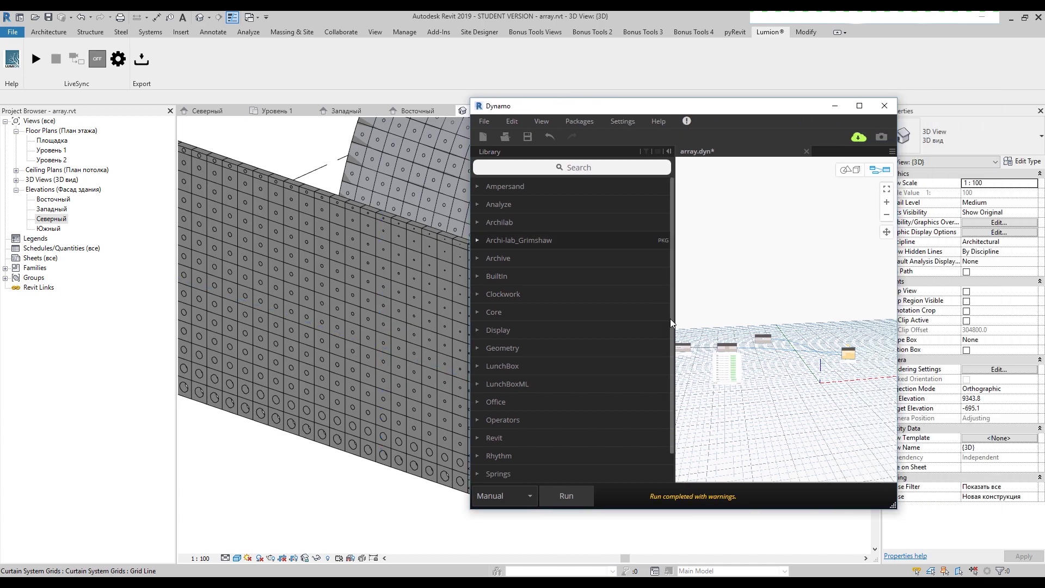
drag(550, 107, 726, 105)
shift+middle_drag(483, 248, 447, 229)
scroll(501, 212, up, 10)
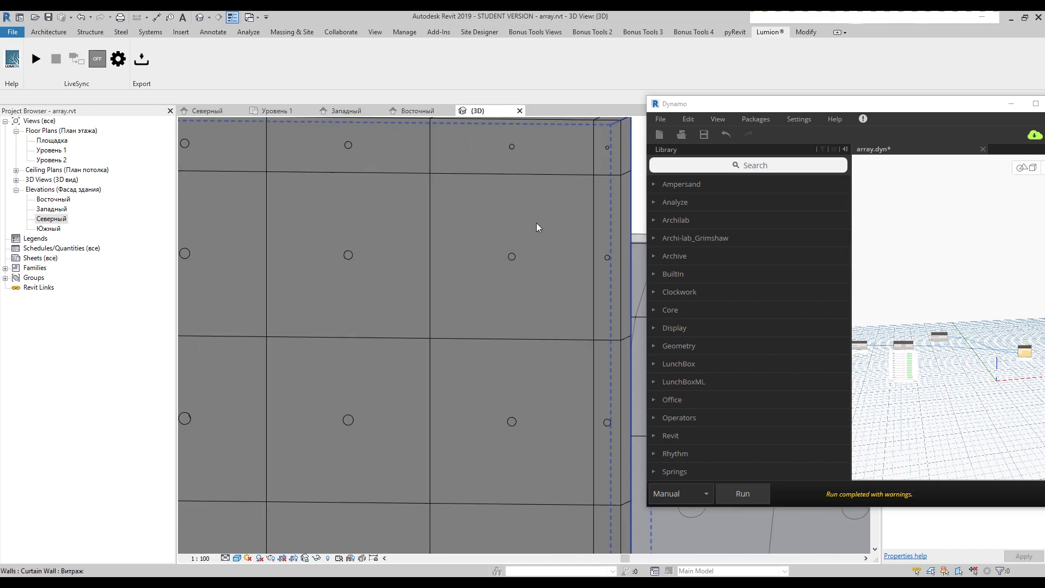
scroll(515, 254, down, 5)
middle_drag(331, 364, 509, 294)
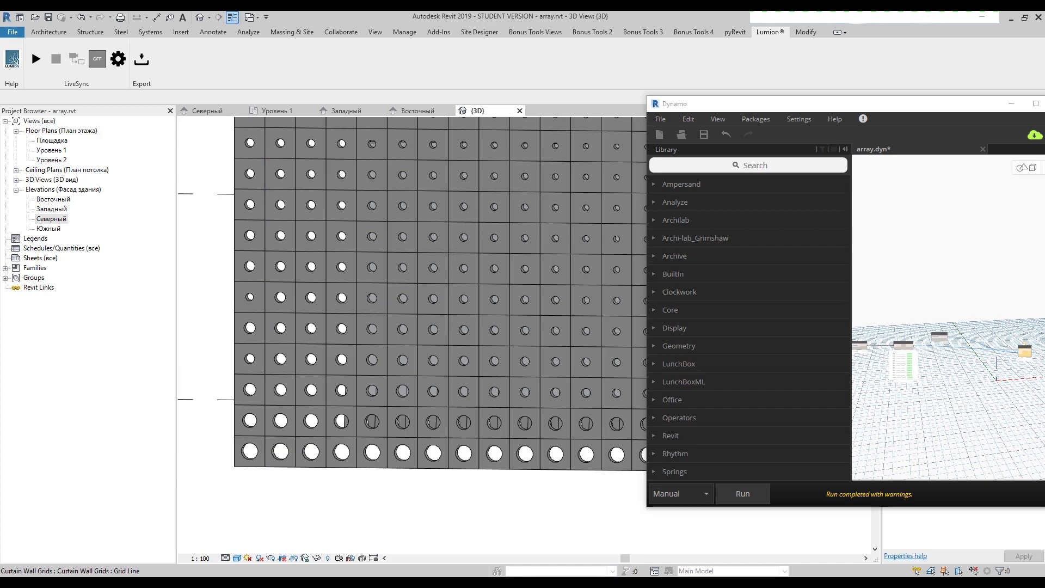
Step: Close the Dynamo window and return to the Revit project after a look at the vaulted model in Lumion
drag(921, 106, 525, 115)
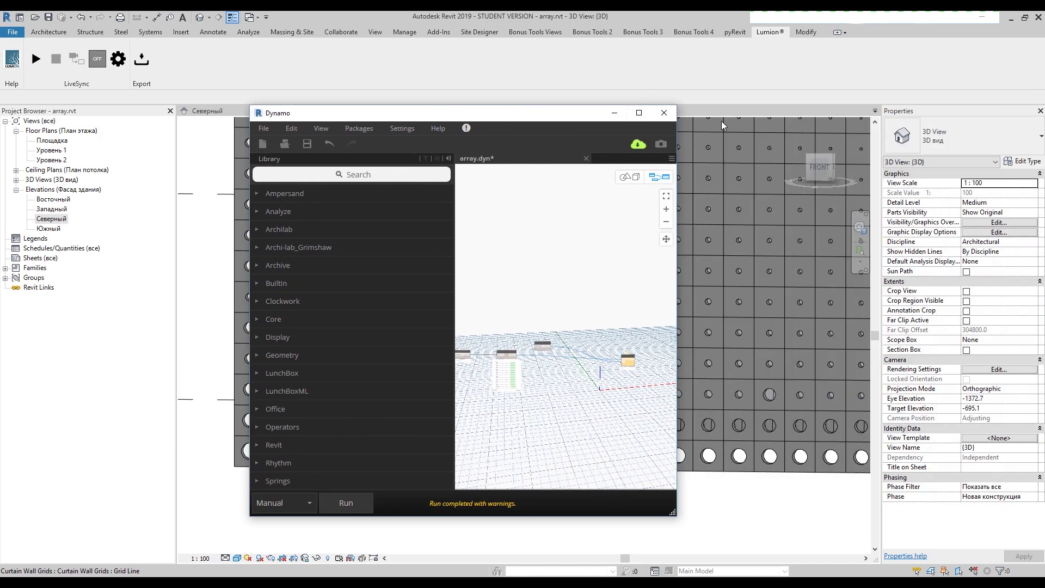
click(665, 113)
click(471, 344)
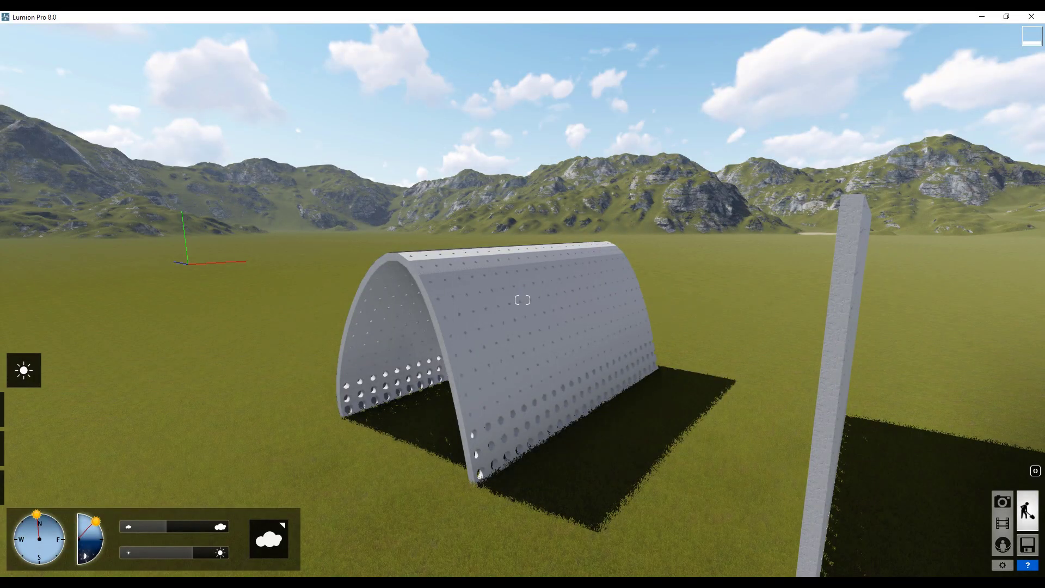
key(alt+Tab)
Step: Start a new Revit family and save the current project when reminded
click(8, 34)
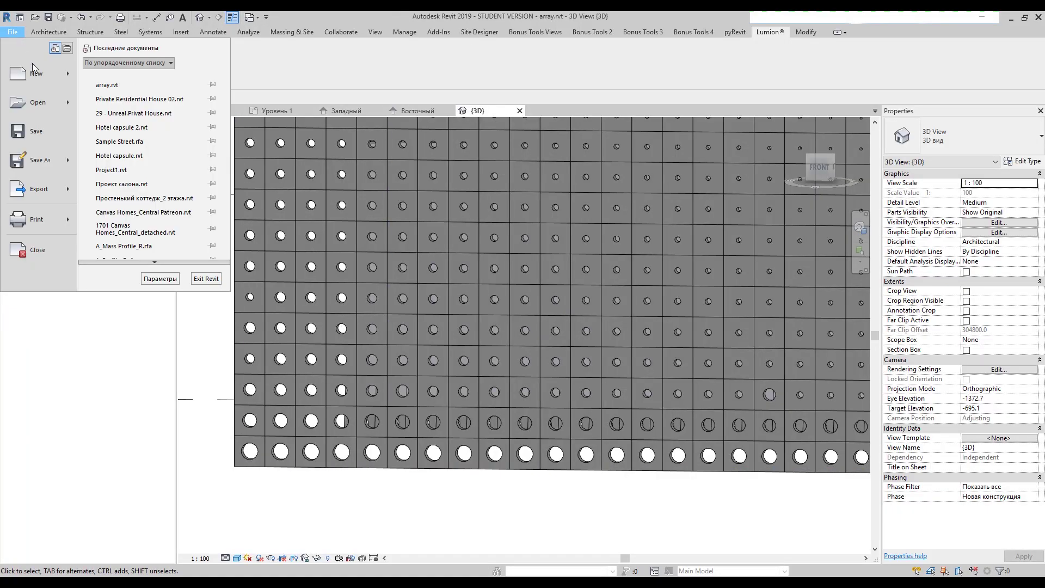
mouse_move(59, 75)
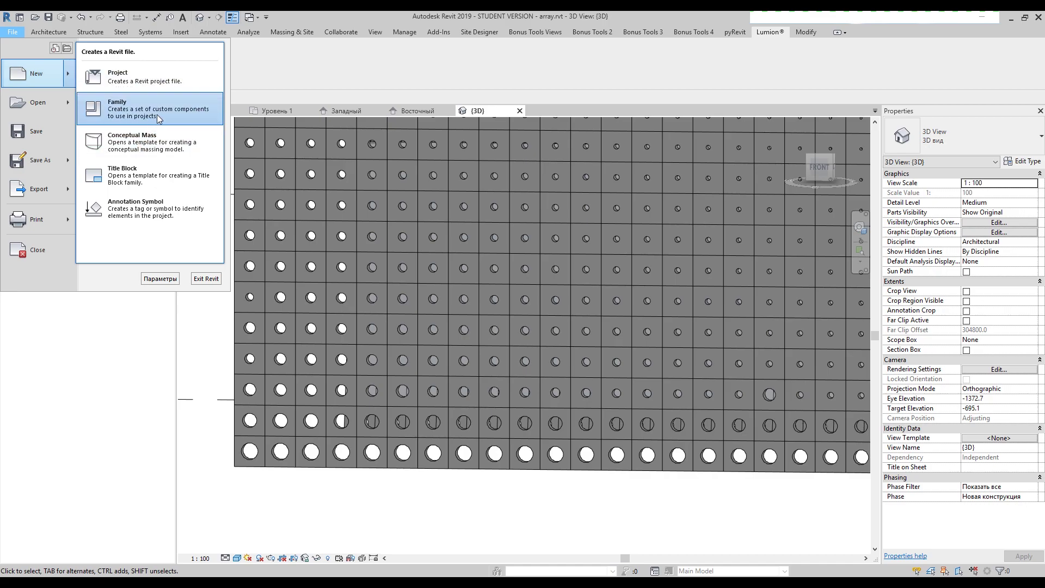
click(157, 114)
click(611, 205)
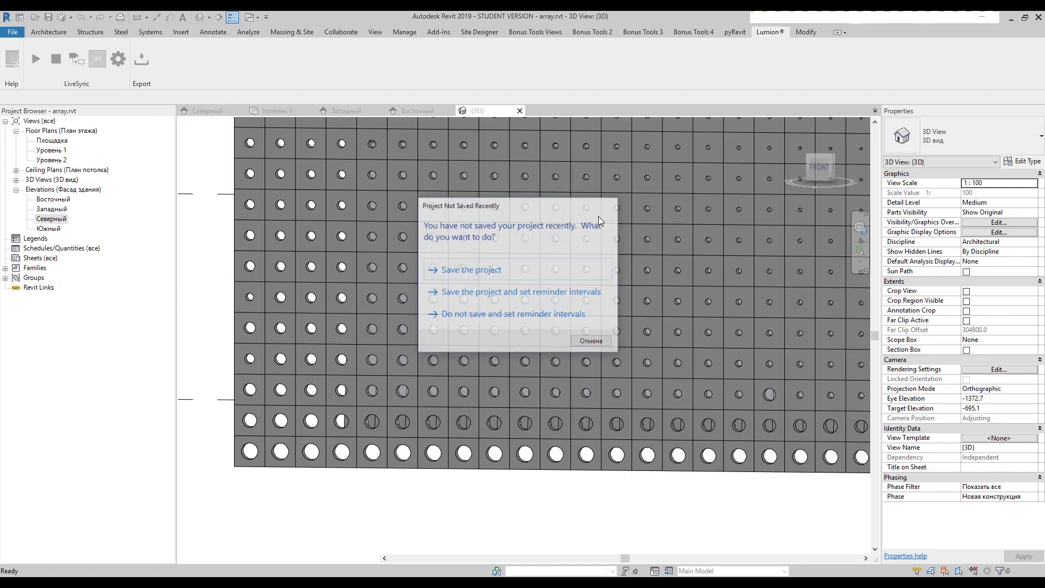
click(506, 271)
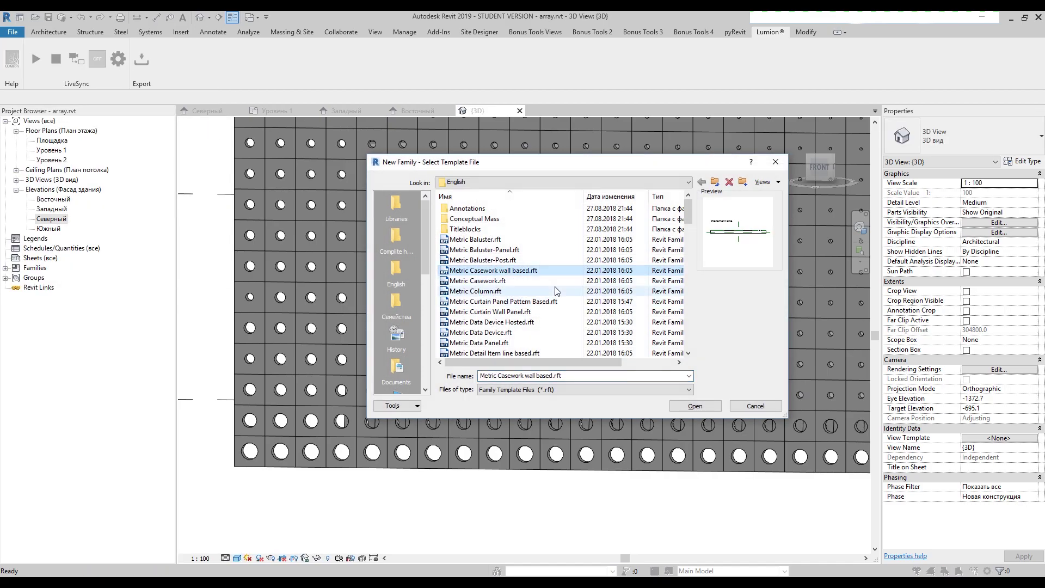
Step: Create the new family from the Metric Curtain Wall Panel.rft template
click(555, 290)
click(588, 301)
click(615, 312)
click(619, 301)
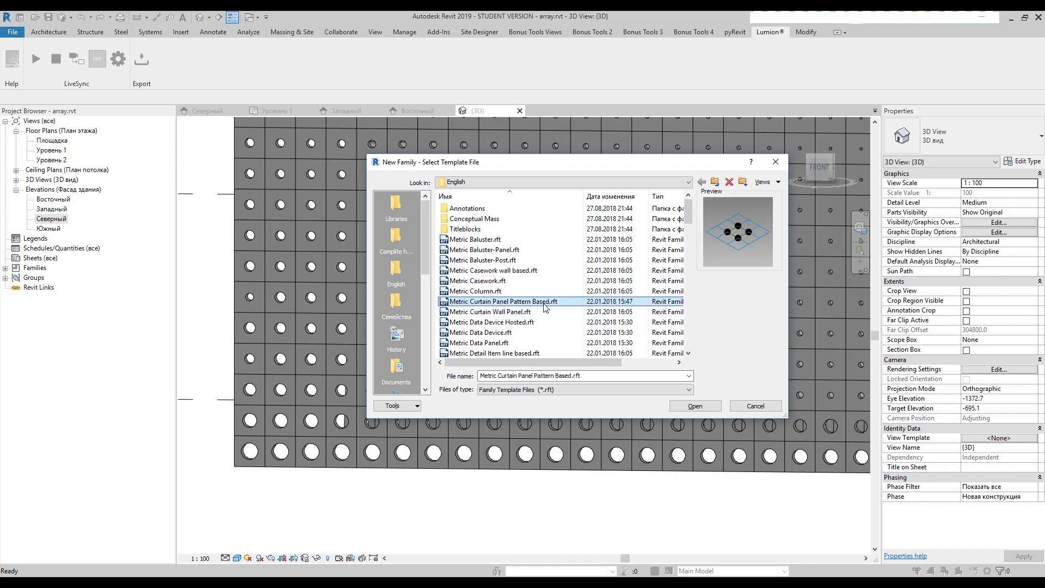
click(601, 309)
key(Down)
key(Down)
key(Down)
key(Down)
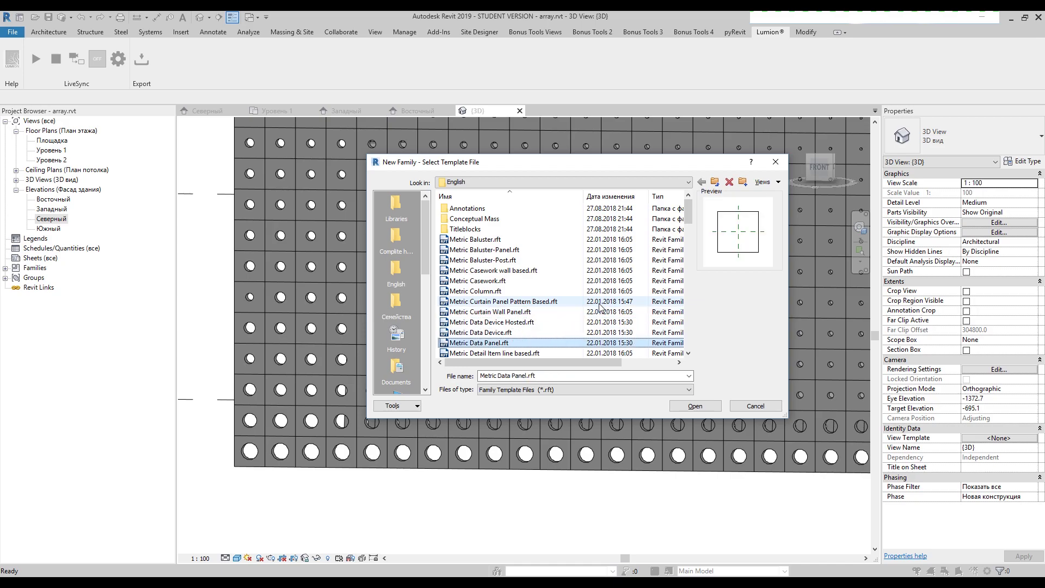
key(Up)
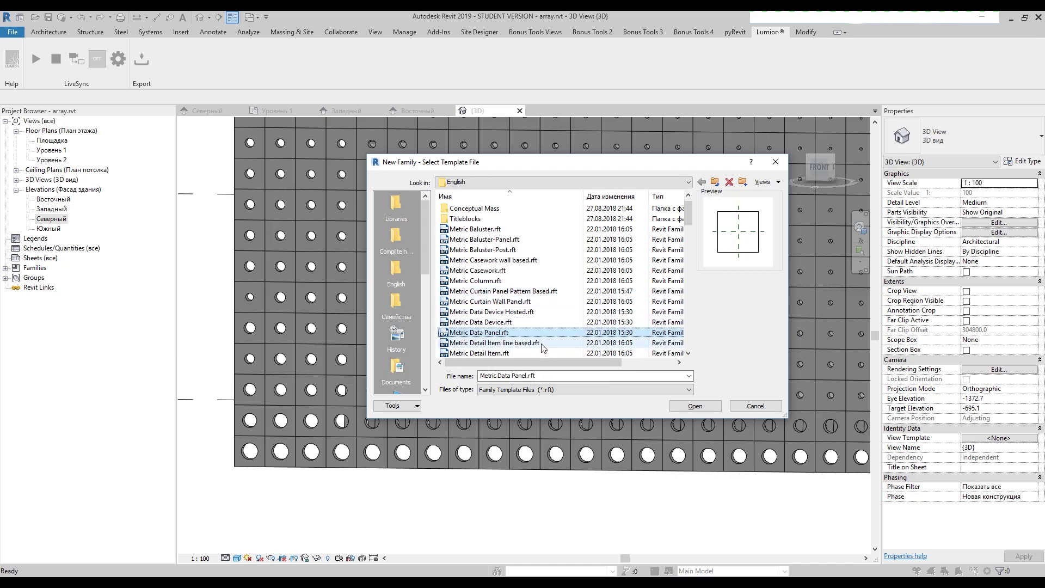
click(528, 304)
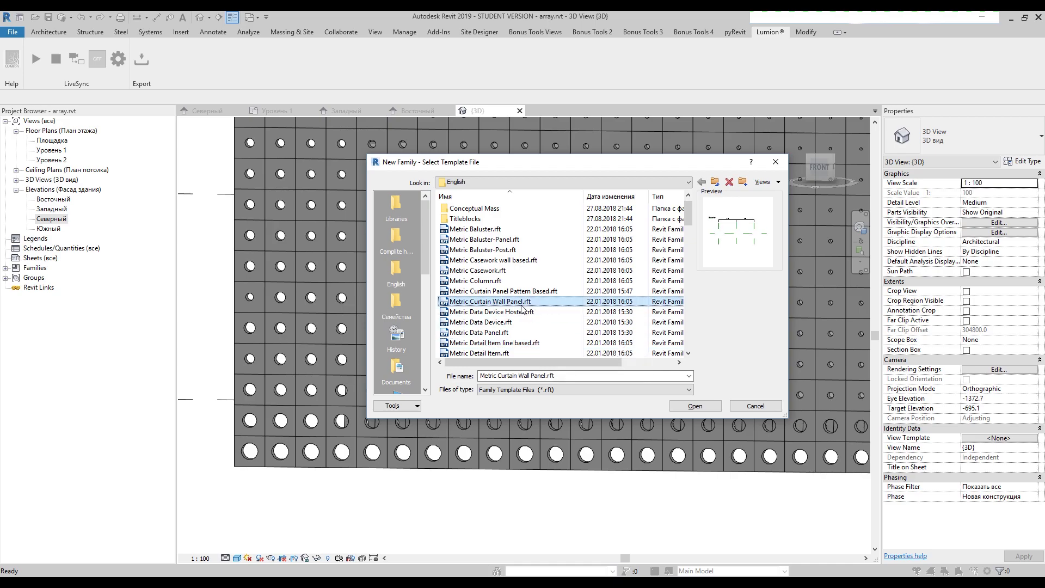
click(688, 404)
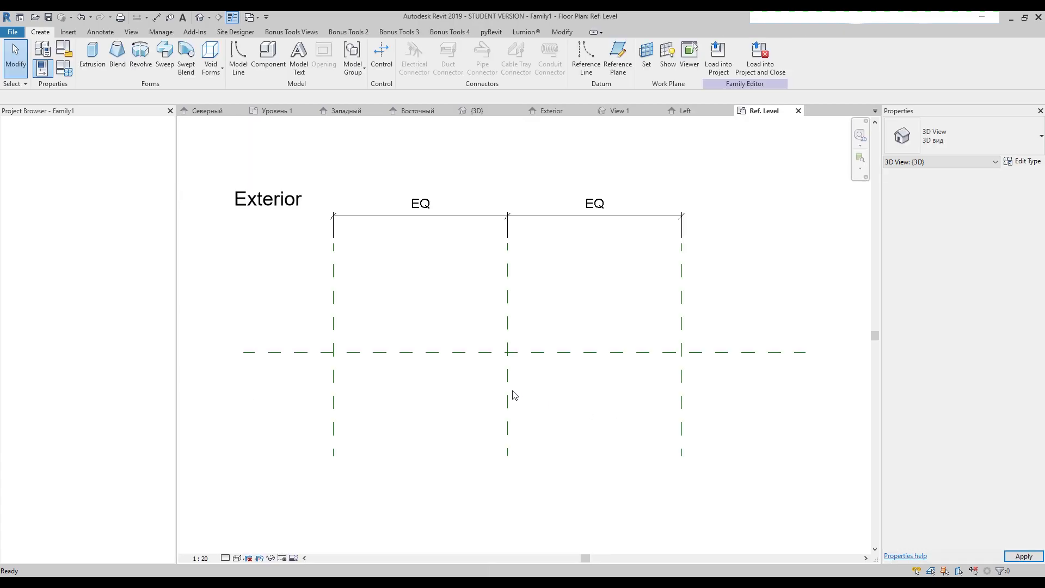
Step: Start a solid extrusion and sketch a rectangle about 3000 by 390 mm between the outer reference planes, straddling the Center (Front/Back) plane
click(92, 54)
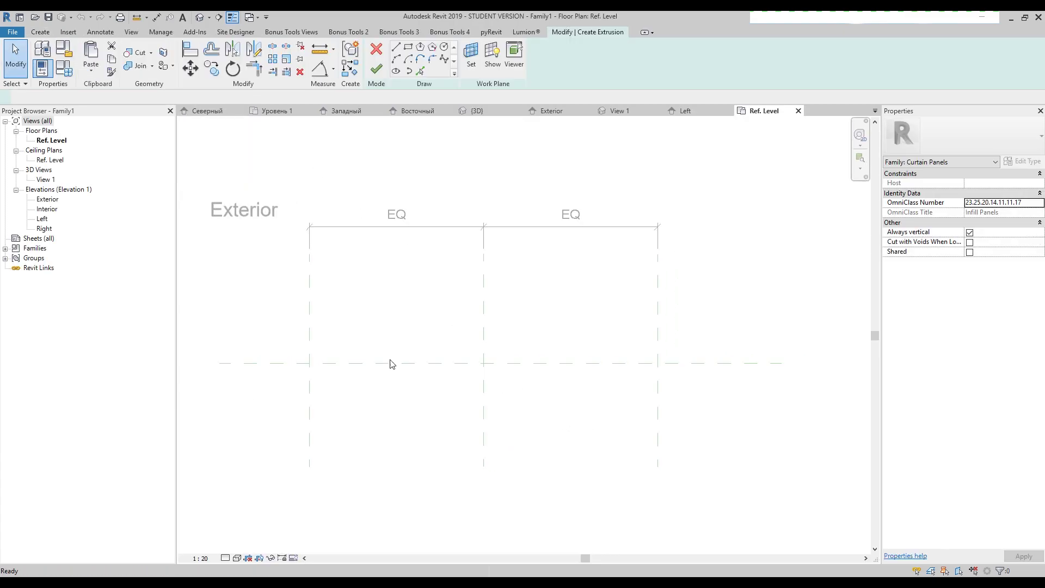
click(409, 48)
click(310, 346)
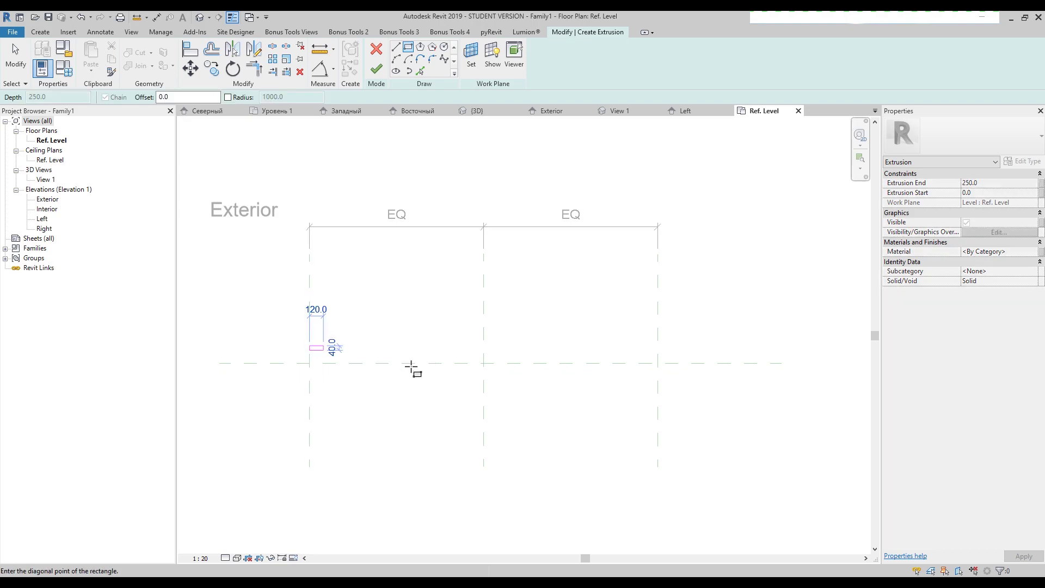
click(659, 388)
key(Escape)
key(Escape)
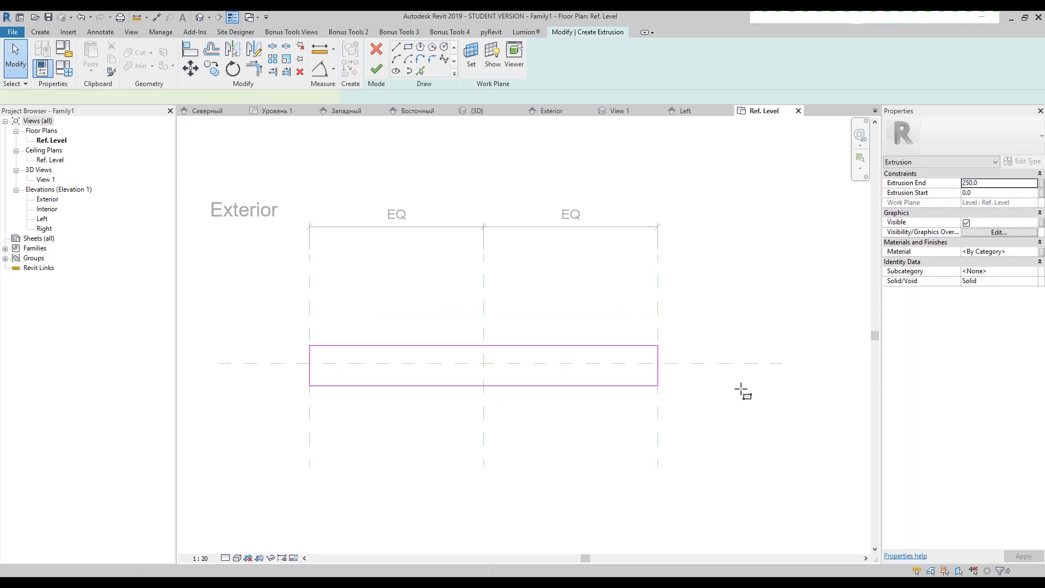
Step: Dimension the rectangle's two long edges to the Center (Front/Back) reference plane and set the dimension segments equal (EQ)
key(d)
key(i)
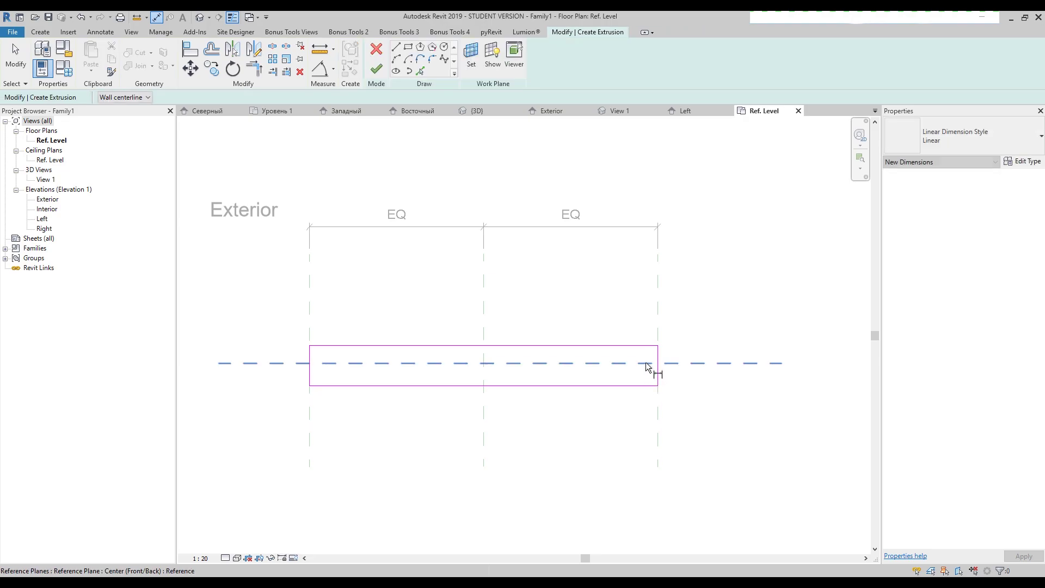
click(648, 348)
click(648, 387)
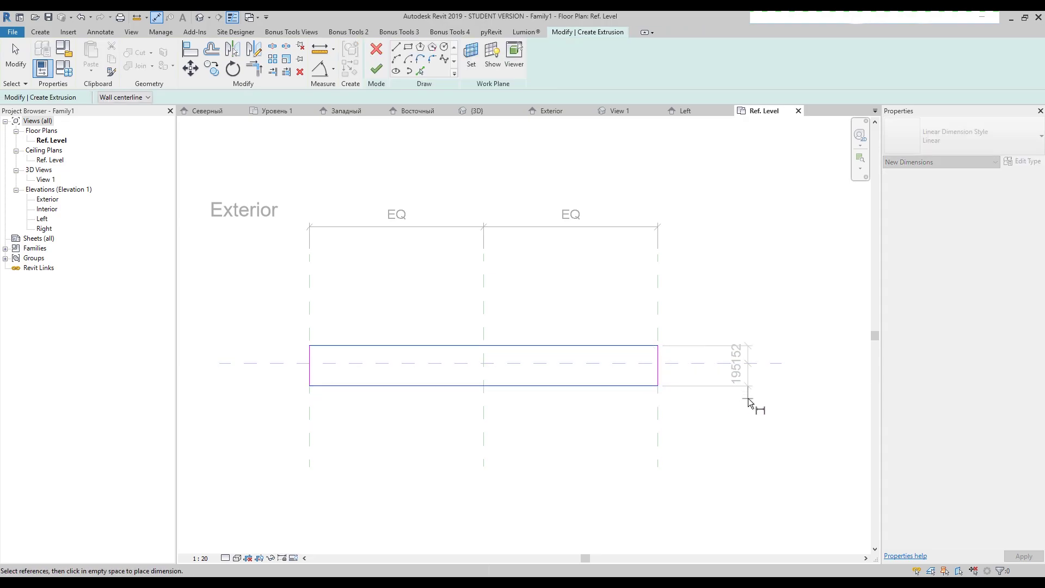
click(750, 404)
click(717, 366)
scroll(777, 393, down, 1)
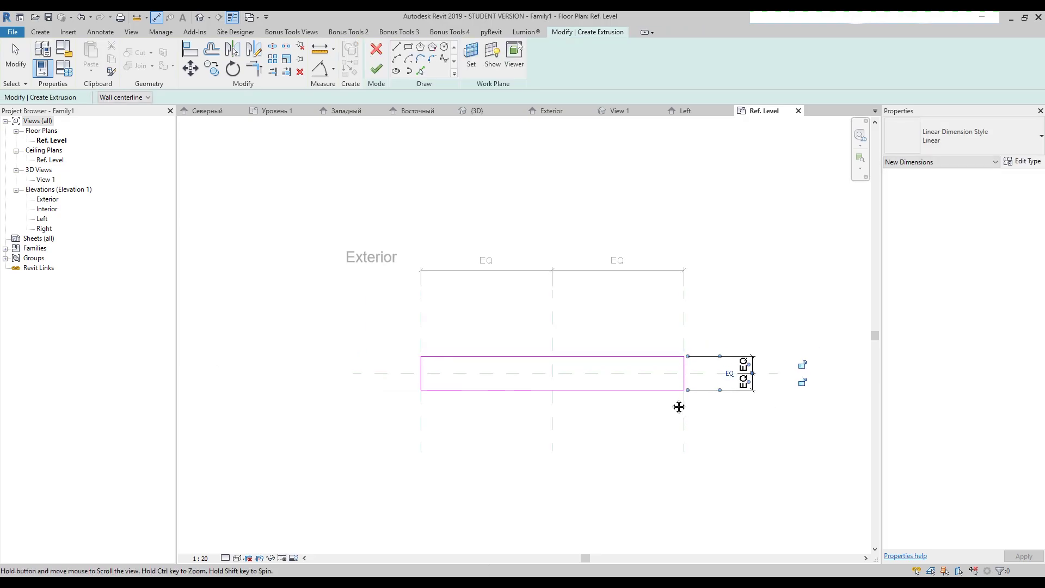
middle_drag(679, 406, 619, 375)
key(Escape)
key(Escape)
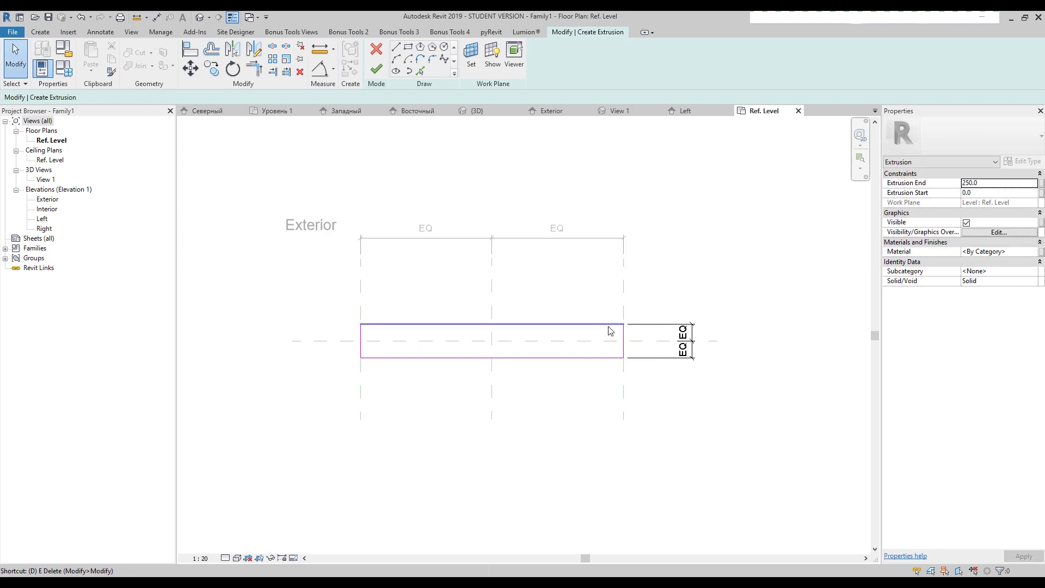
Step: Dimension the overall thickness between the rectangle's two long edges and finish the extrusion sketch
key(i)
click(610, 325)
click(609, 358)
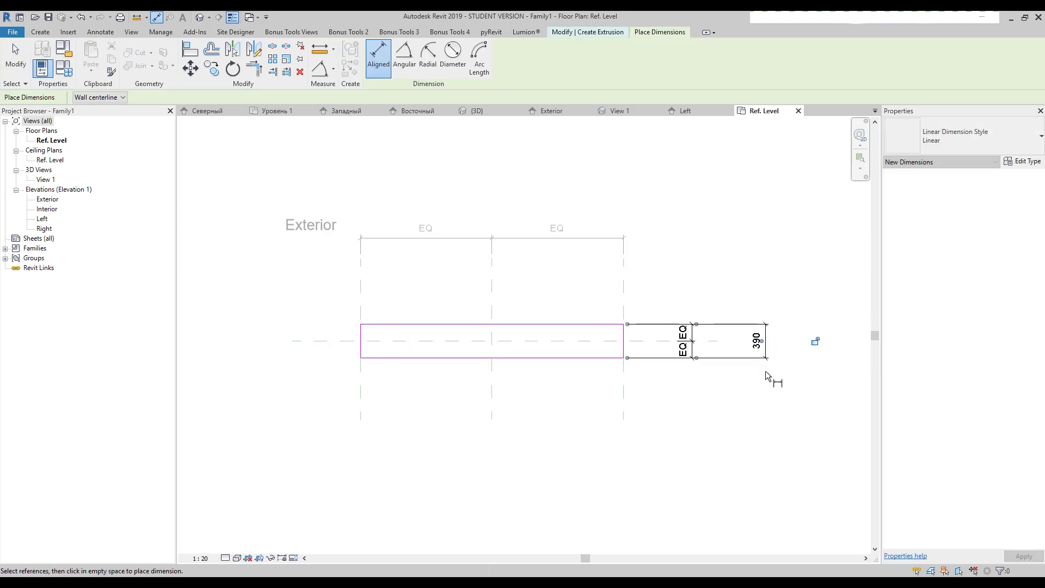
click(765, 371)
middle_drag(540, 289, 551, 300)
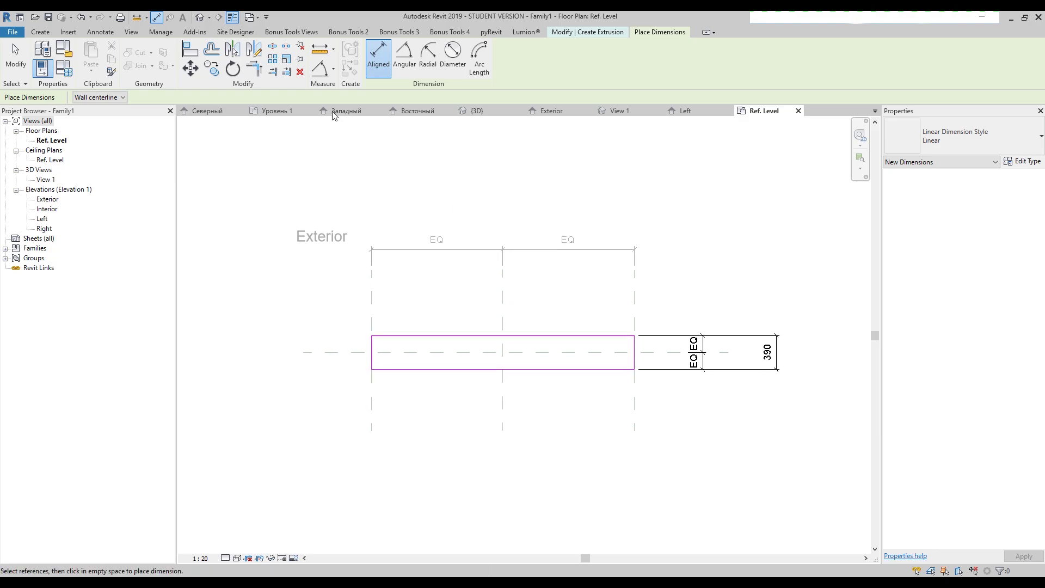
key(Escape)
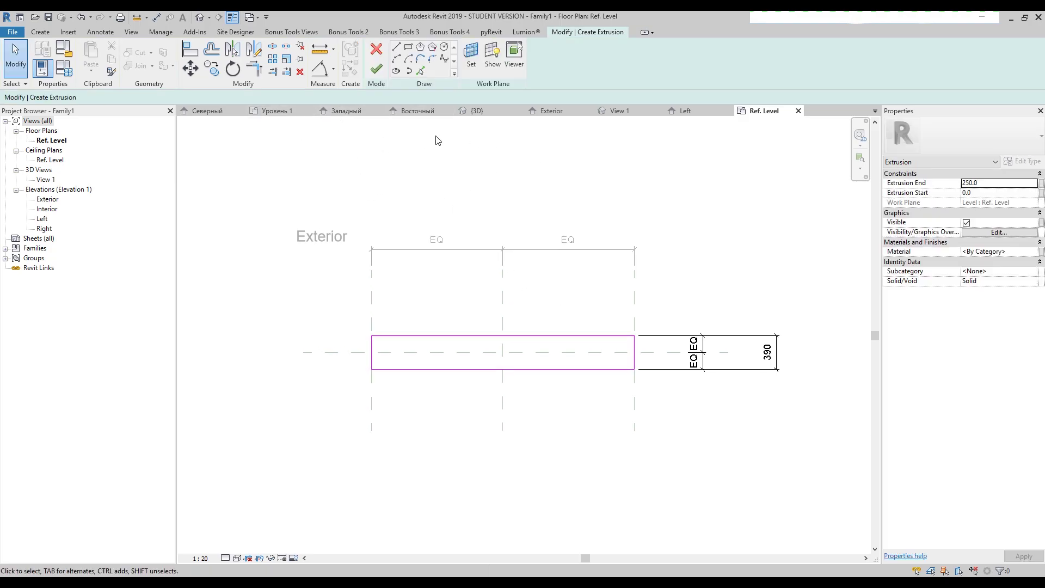
click(380, 75)
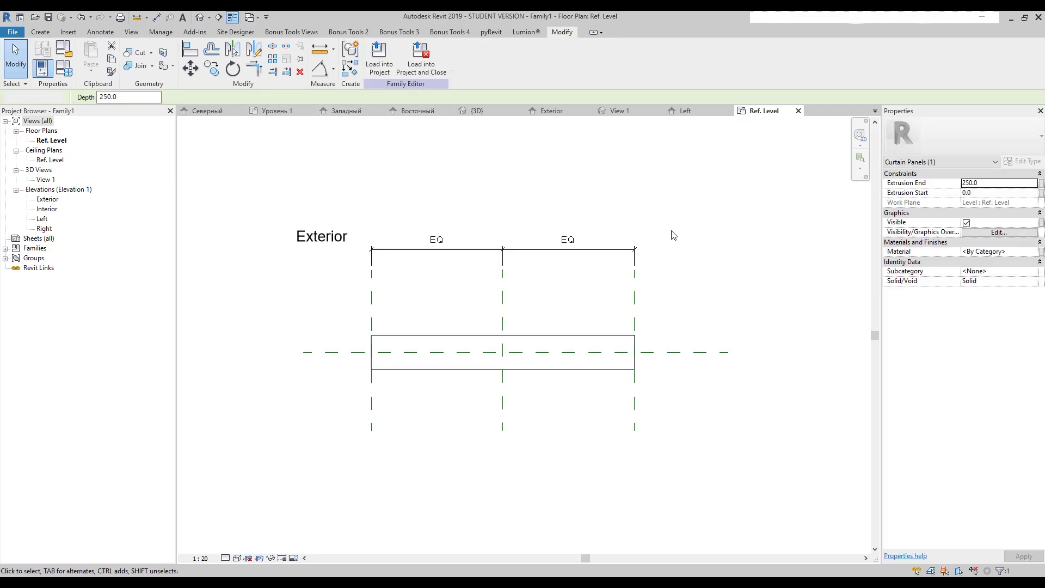
Step: Snap the panel extrusion's two short ends to the outer reference planes in plan and lock them there
scroll(373, 343, up, 2)
click(385, 333)
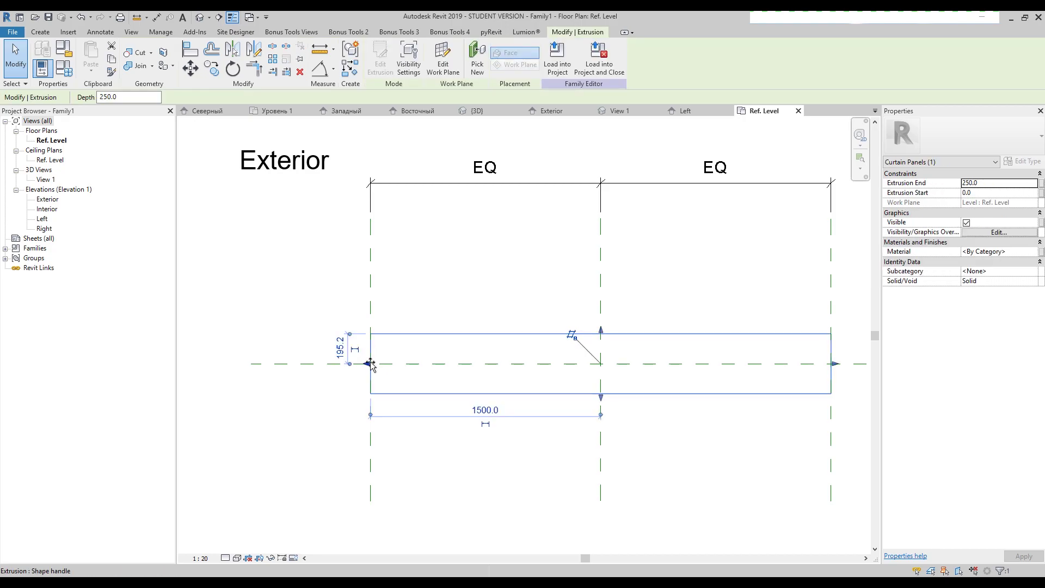
drag(378, 367, 370, 364)
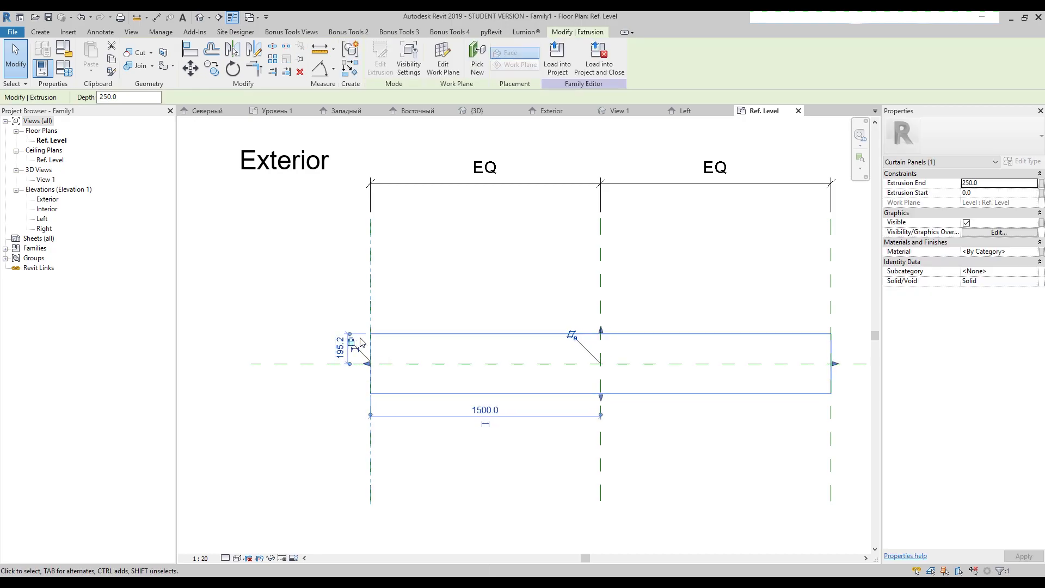
middle_drag(598, 309, 373, 288)
mouse_move(609, 342)
mouse_down()
mouse_move(597, 344)
mouse_move(609, 346)
mouse_up()
click(665, 385)
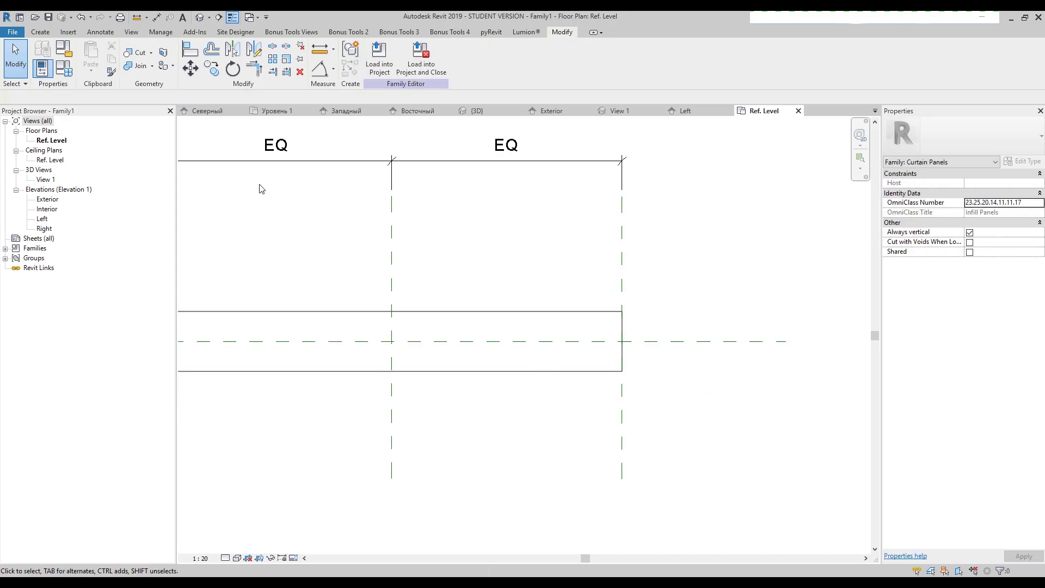
Step: Open the Exterior elevation and stretch the extrusion's upper edge to the top reference plane
double_click(48, 200)
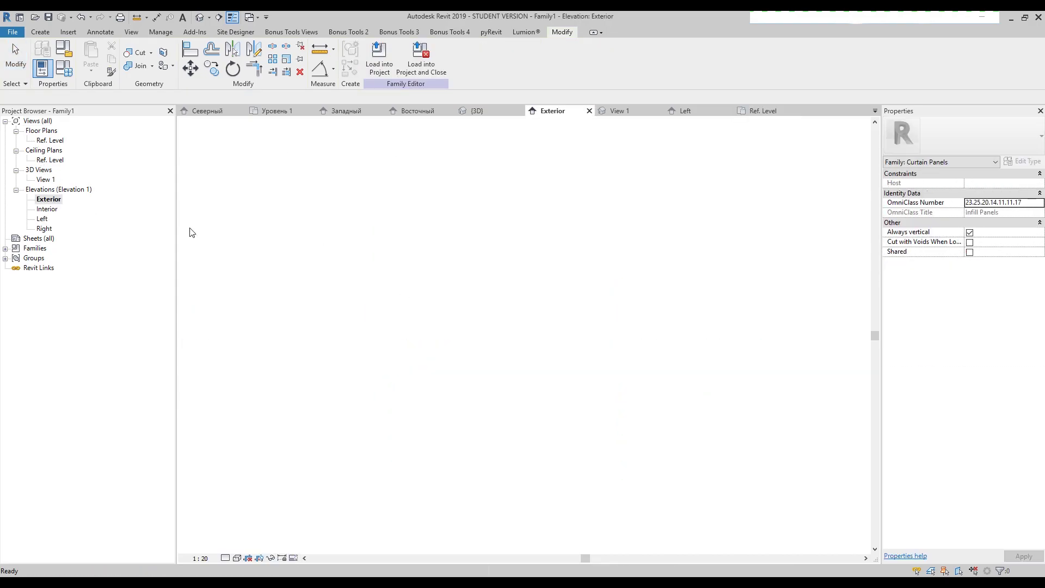
click(465, 396)
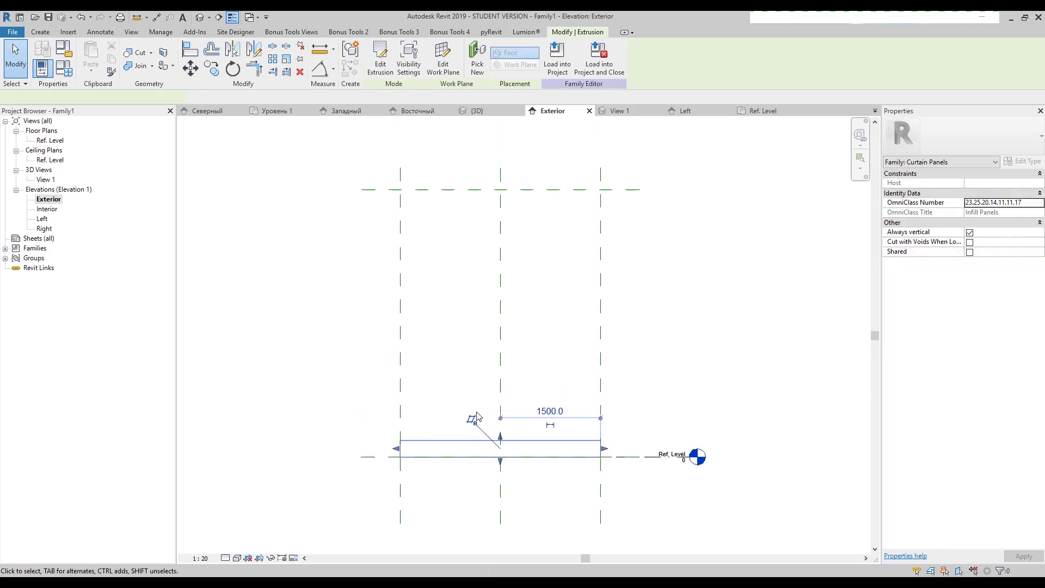
drag(500, 439, 508, 191)
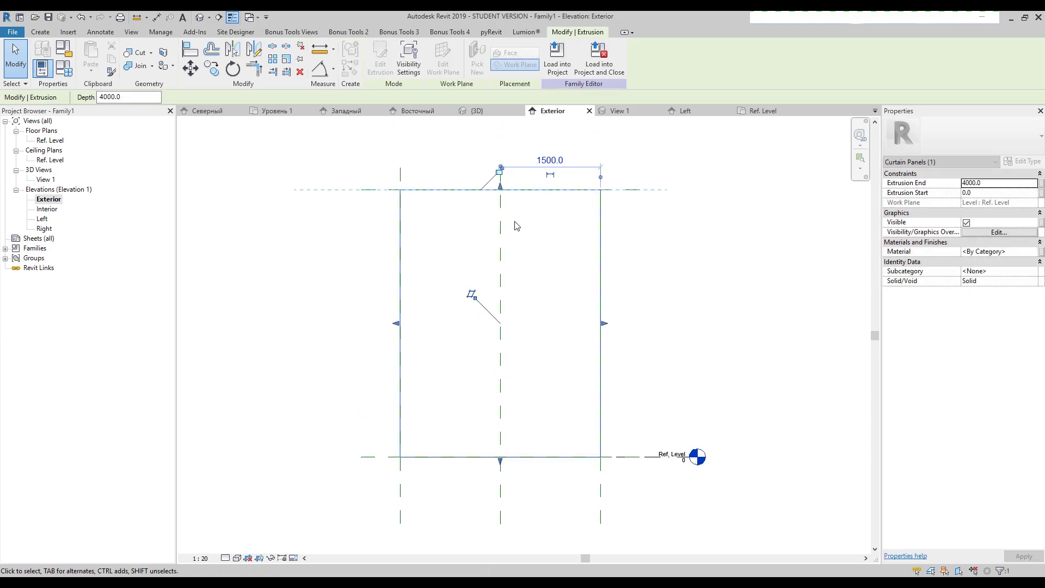
key(Escape)
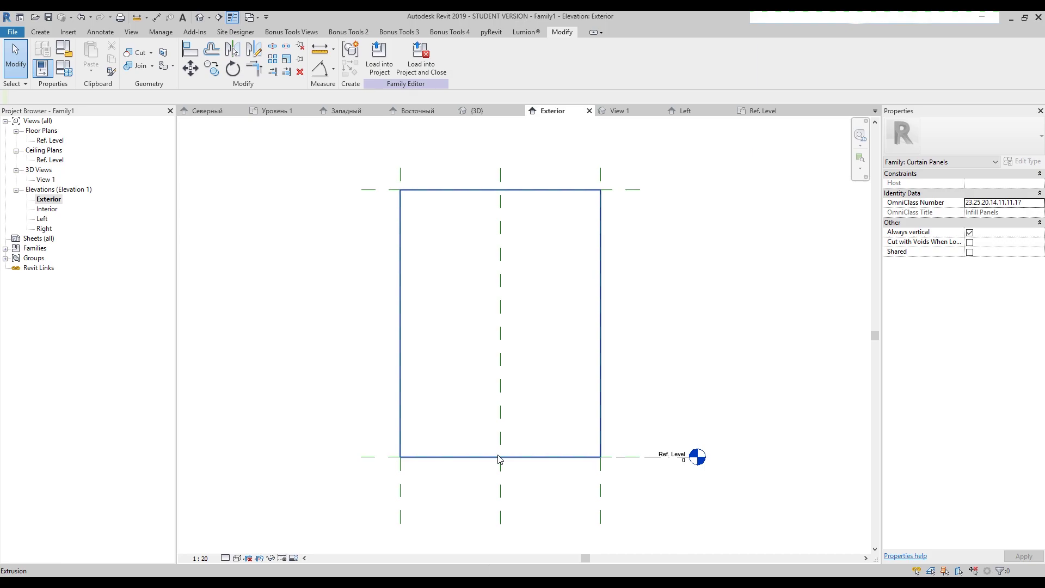
Step: Snap the extrusion's lower edge to the Ref. Level and lock it there
click(500, 459)
mouse_move(501, 458)
mouse_down()
mouse_move(501, 434)
mouse_move(516, 454)
mouse_up()
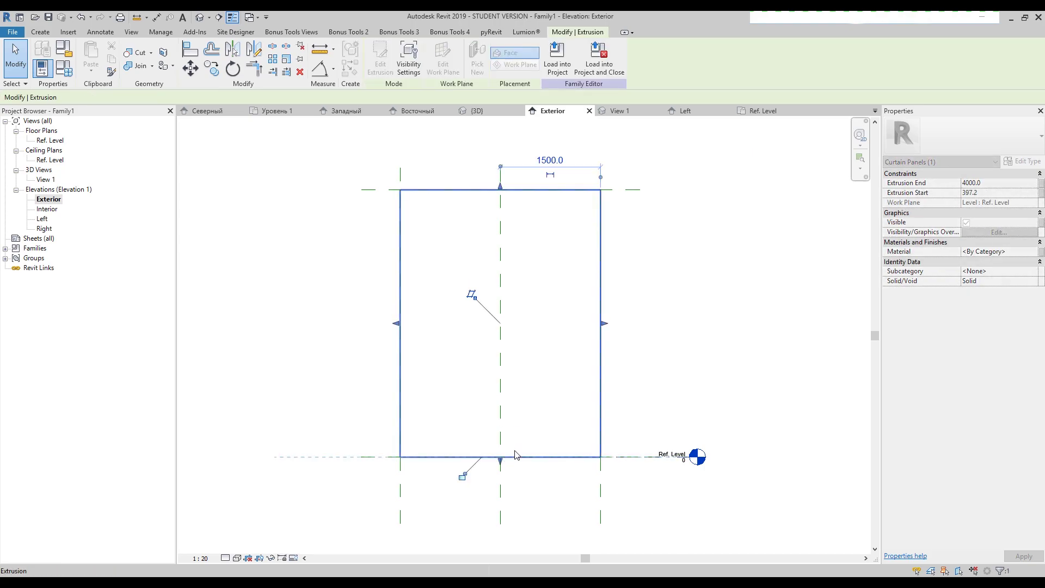
click(462, 476)
key(Escape)
Step: Start a second extrusion and sketch a circle with a radius of about 1100 mm centred on the vertical center reference plane
middle_drag(685, 353, 659, 354)
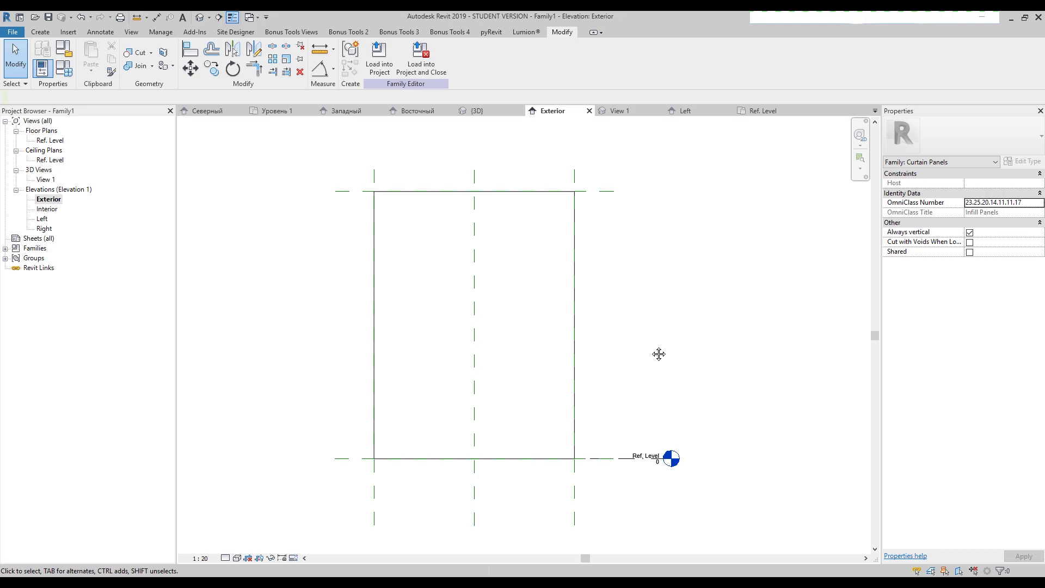
click(43, 36)
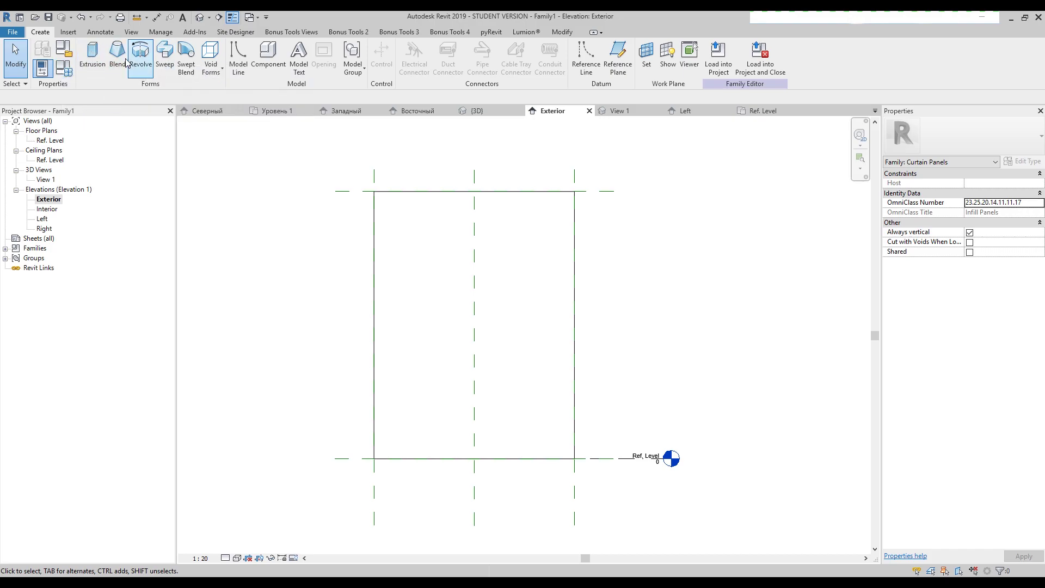
click(93, 55)
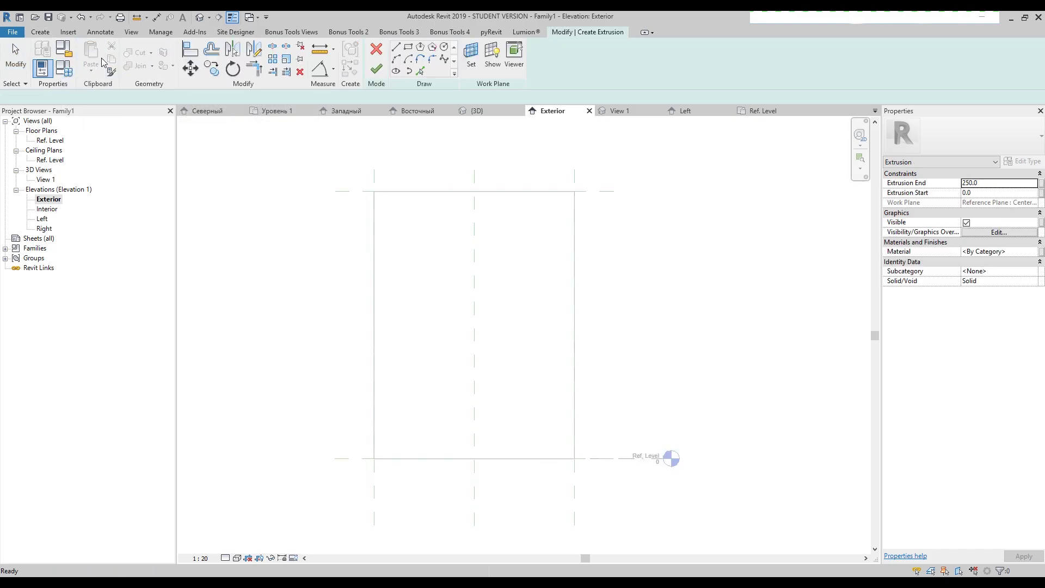
click(445, 47)
click(474, 312)
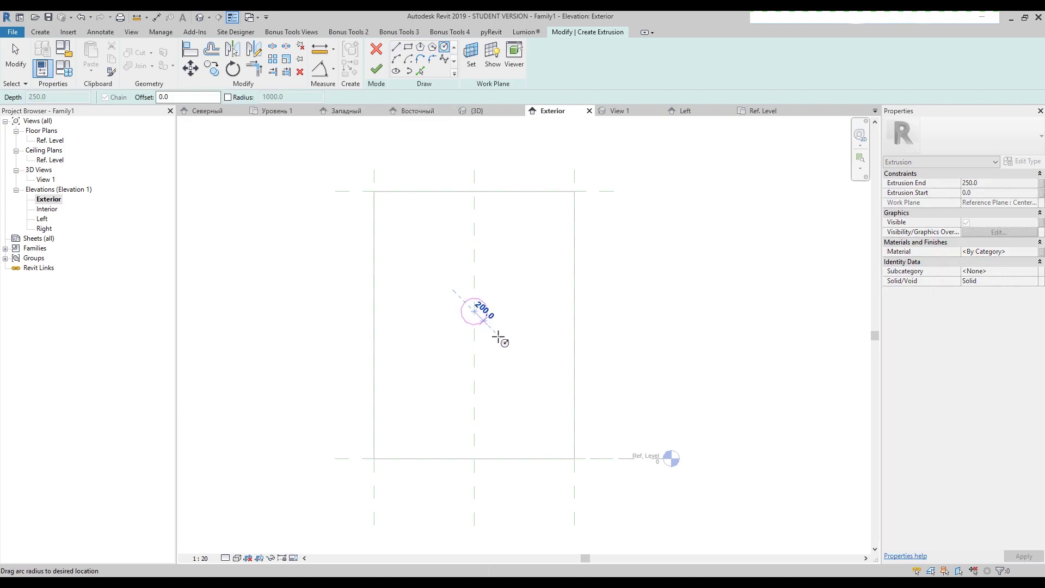
click(536, 354)
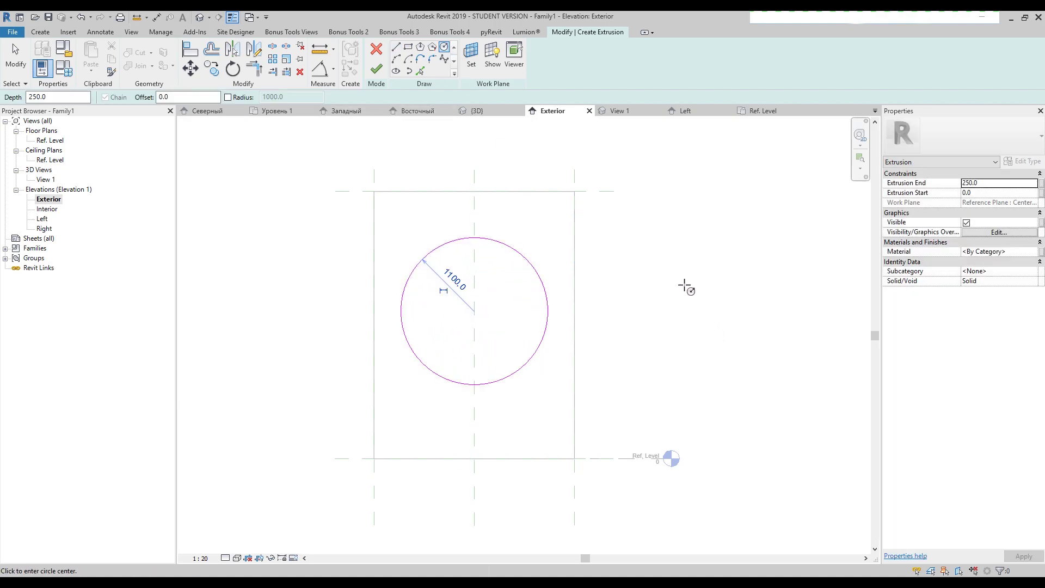
key(Escape)
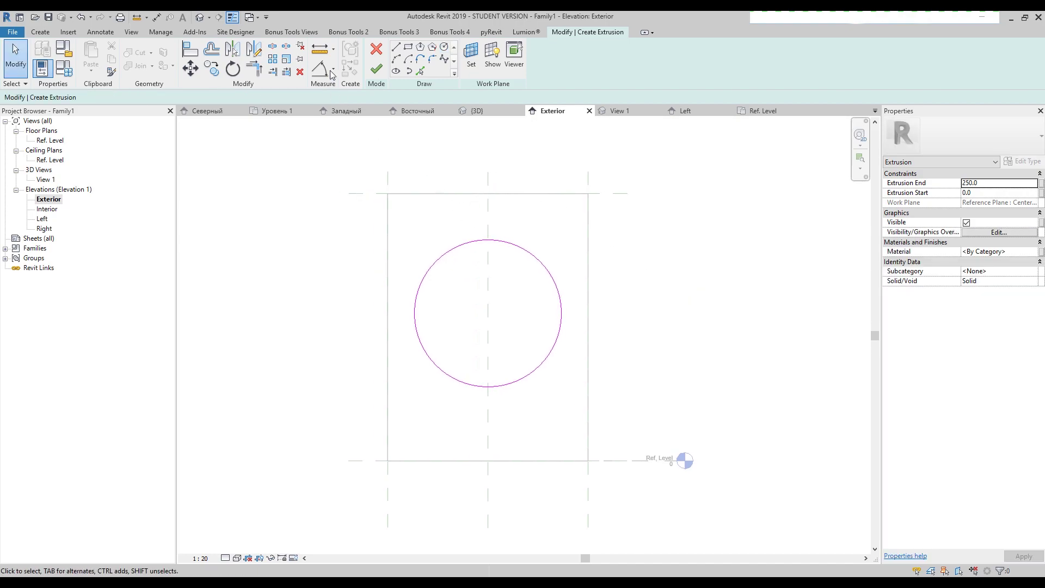
Step: Make the circle's radius dimension permanent, label it with a new instance parameter R, and finish the extrusion sketch
click(539, 260)
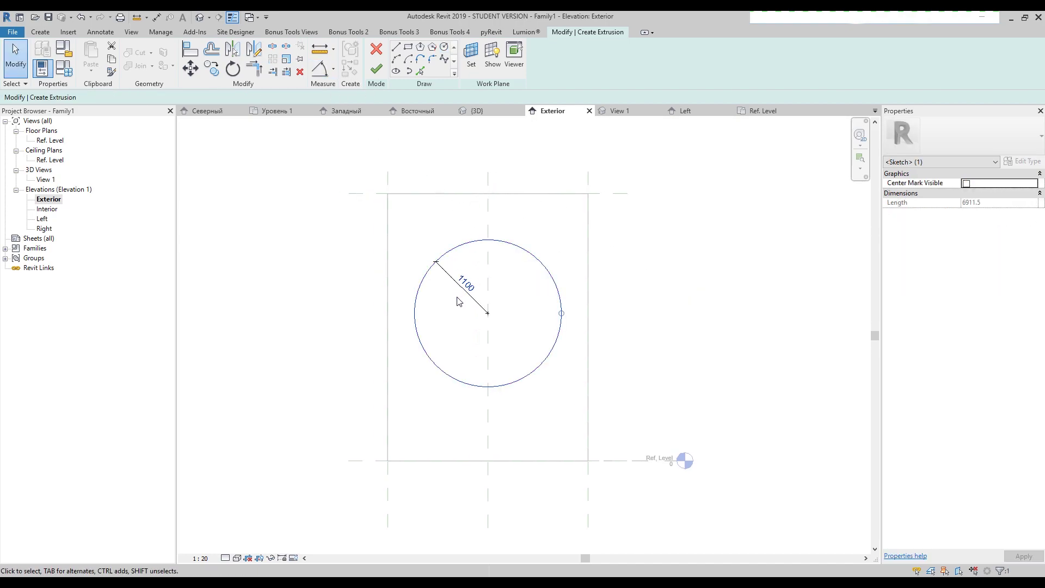
click(478, 305)
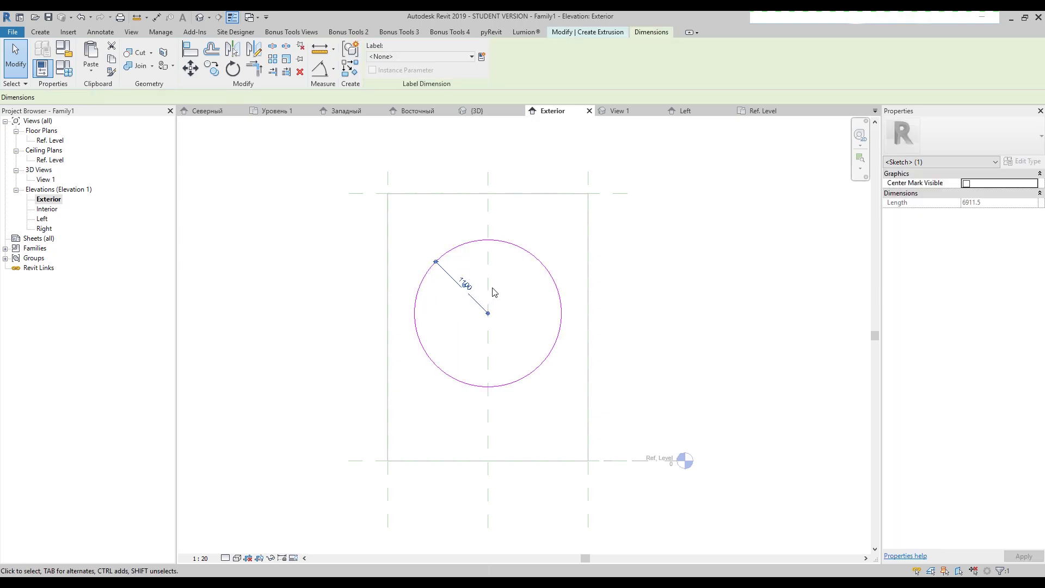
click(483, 57)
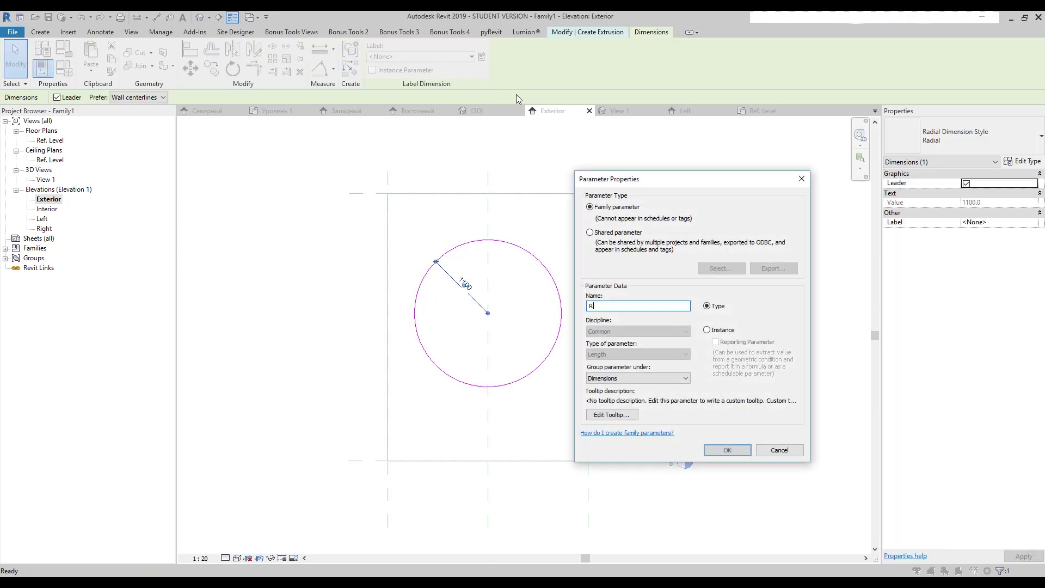
click(708, 331)
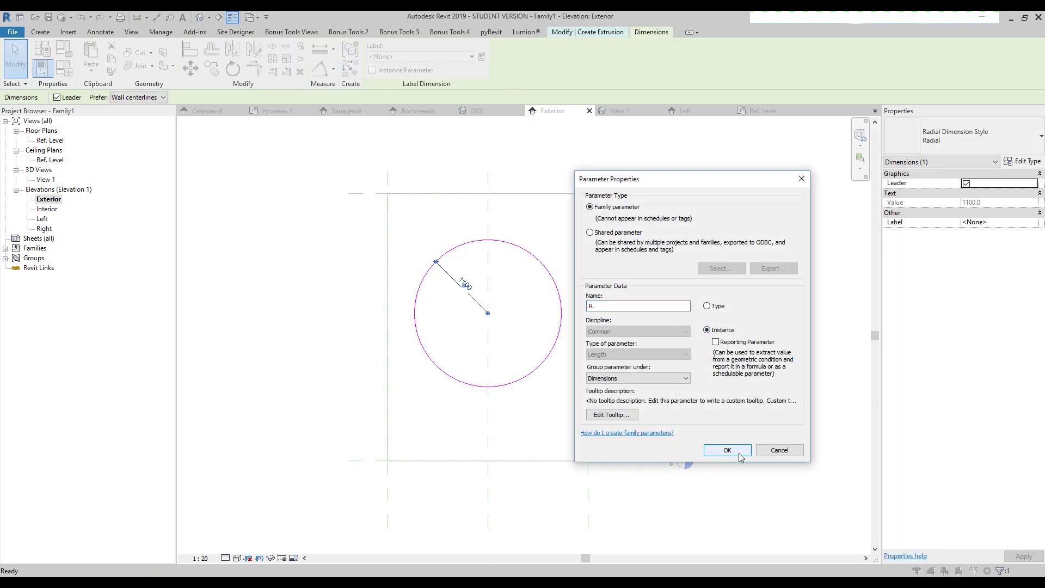
click(740, 455)
click(607, 263)
click(377, 72)
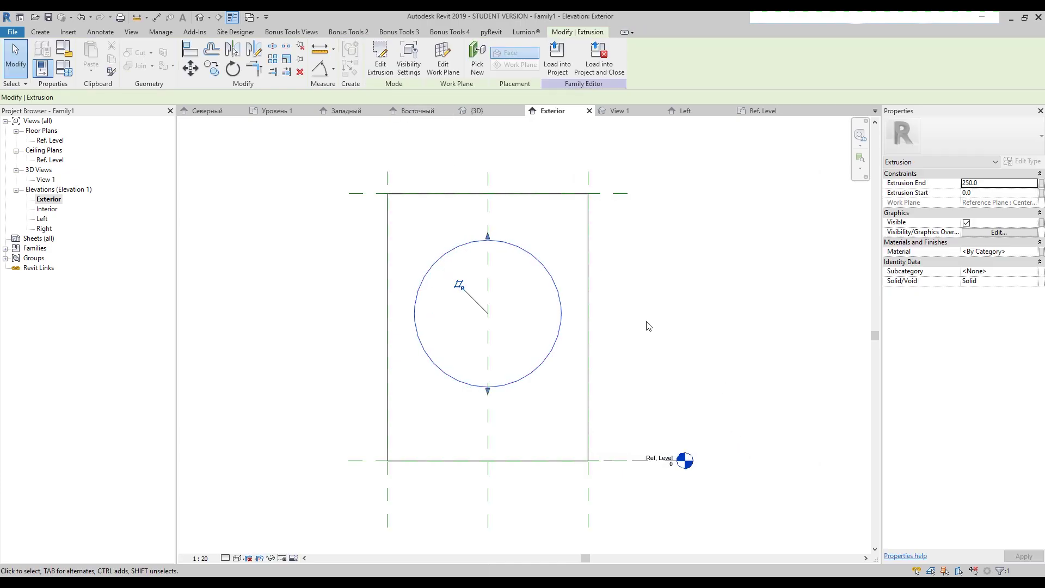
click(647, 326)
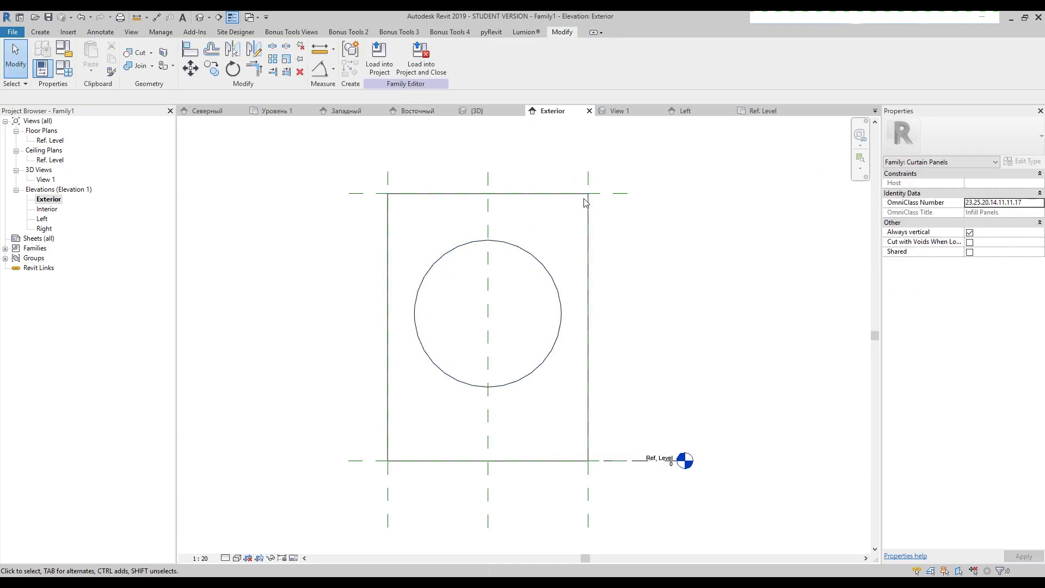
click(602, 194)
click(694, 326)
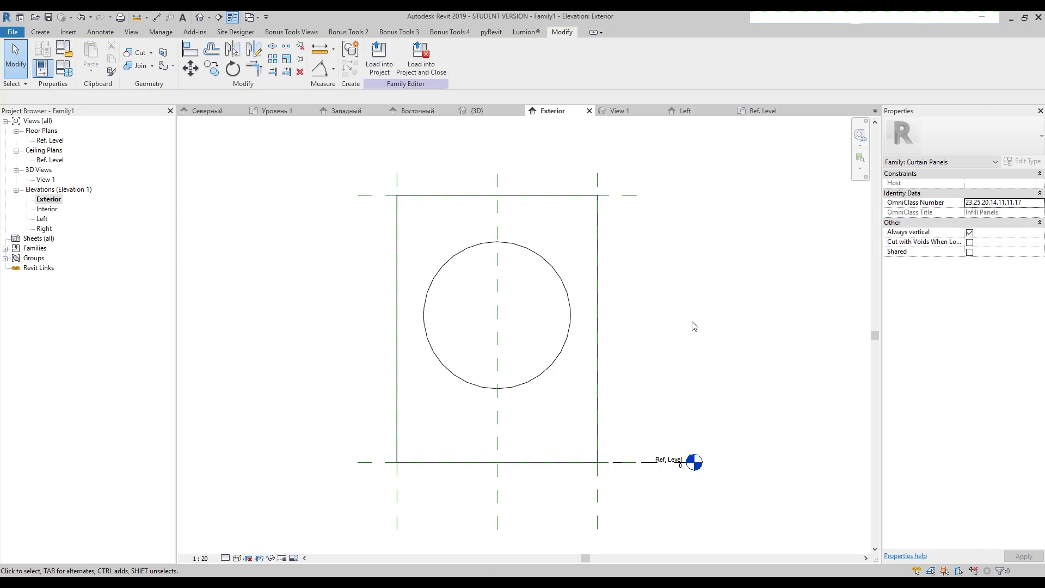
Step: Open the default 3D view and set its visual style to Shaded
click(561, 280)
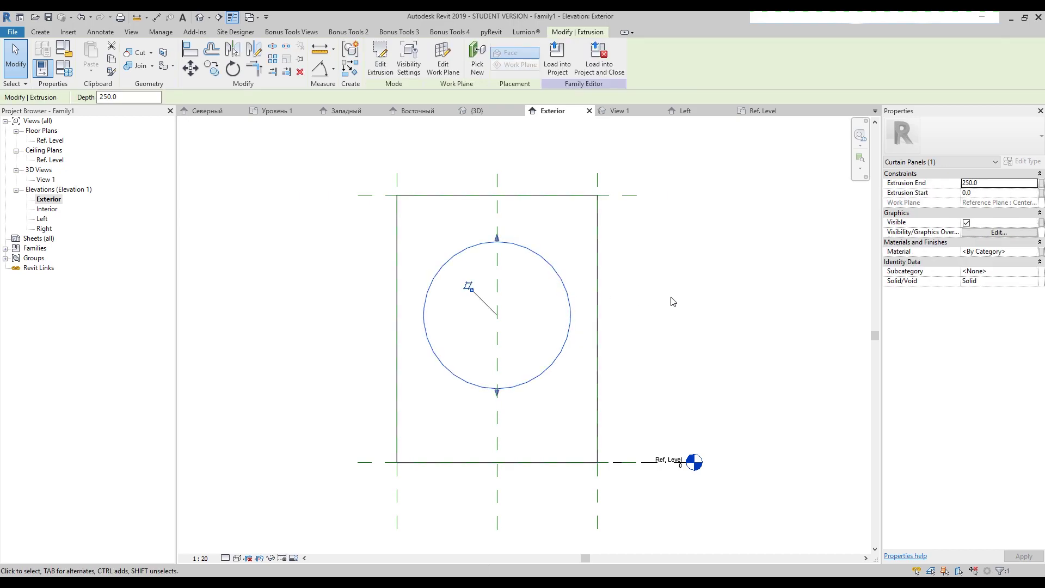
click(200, 20)
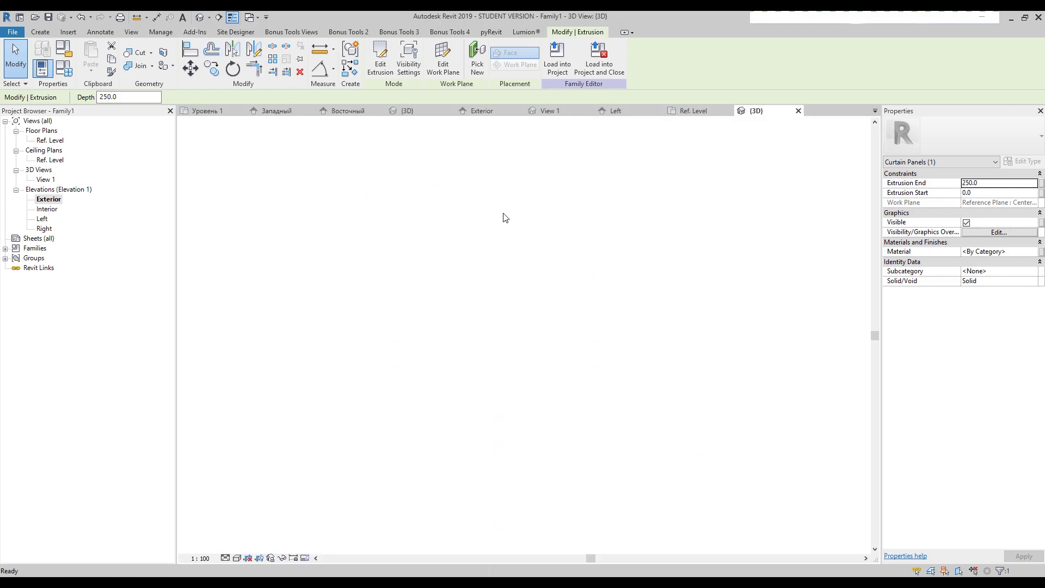
click(236, 558)
click(283, 526)
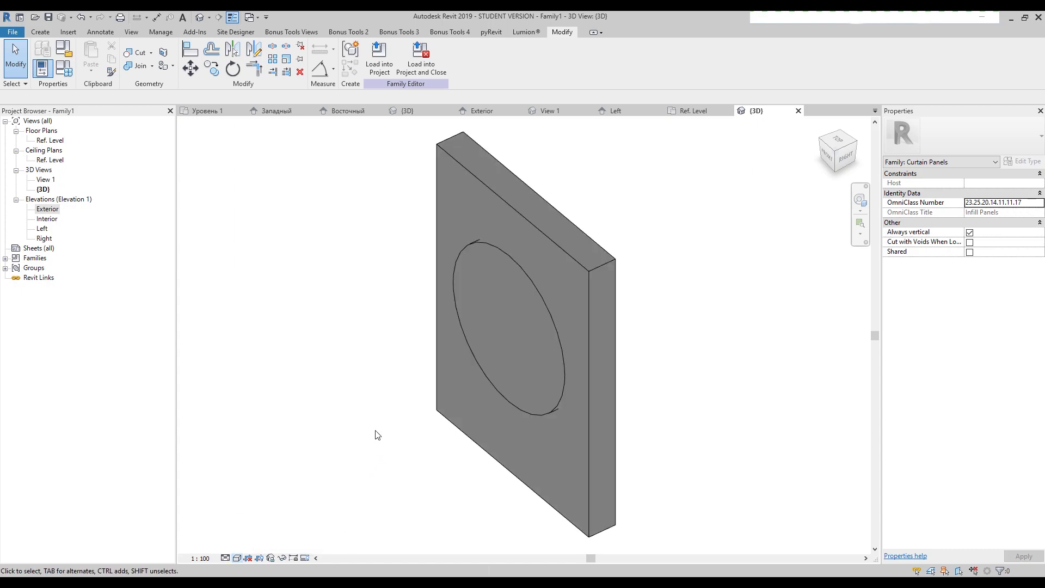
shift+middle_drag(377, 435, 459, 275)
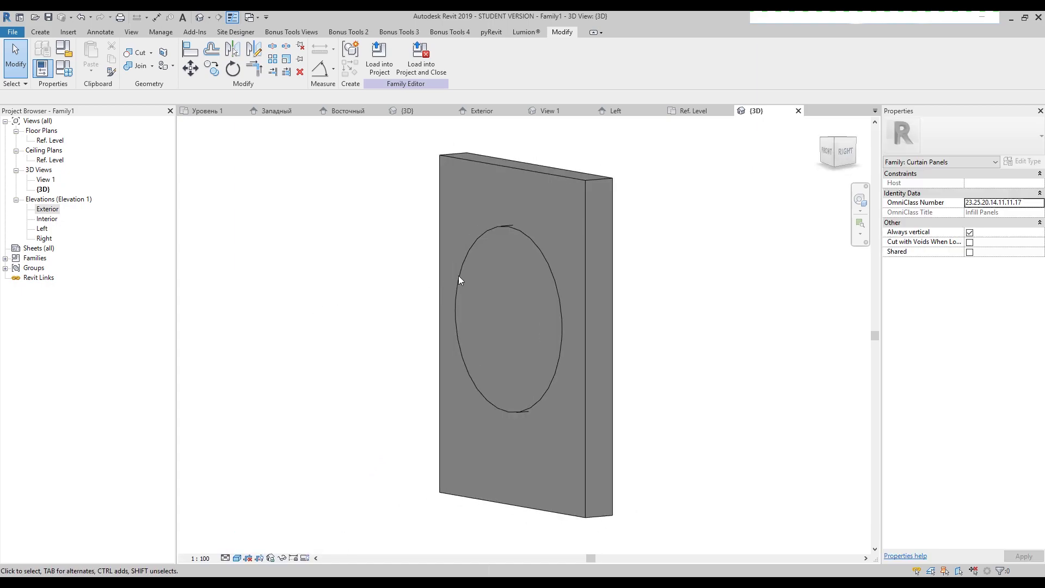
Step: Change the circular extrusion to a Void and stretch its rear end out beyond the panel's back face
click(479, 243)
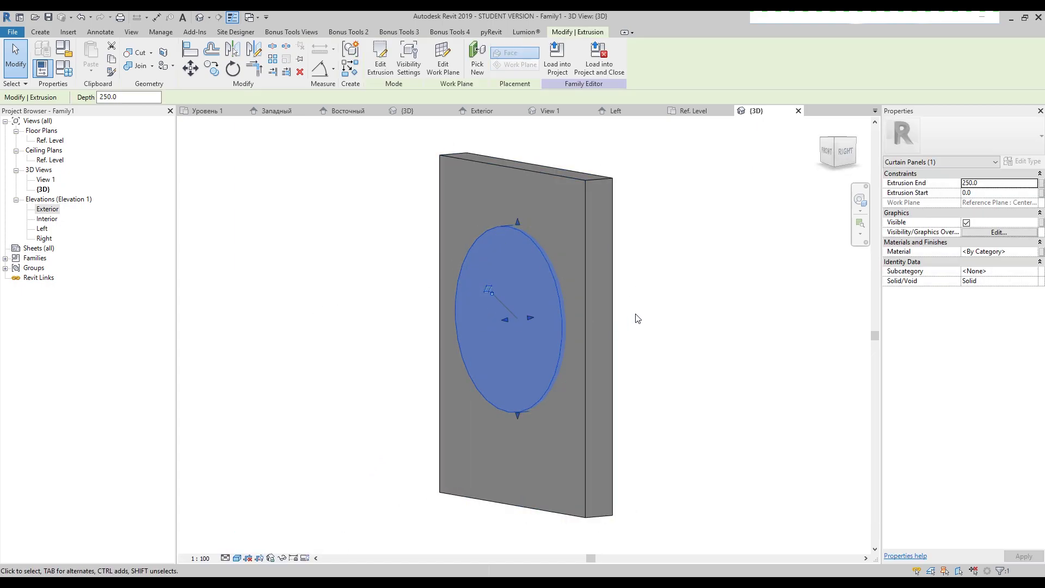
click(1027, 282)
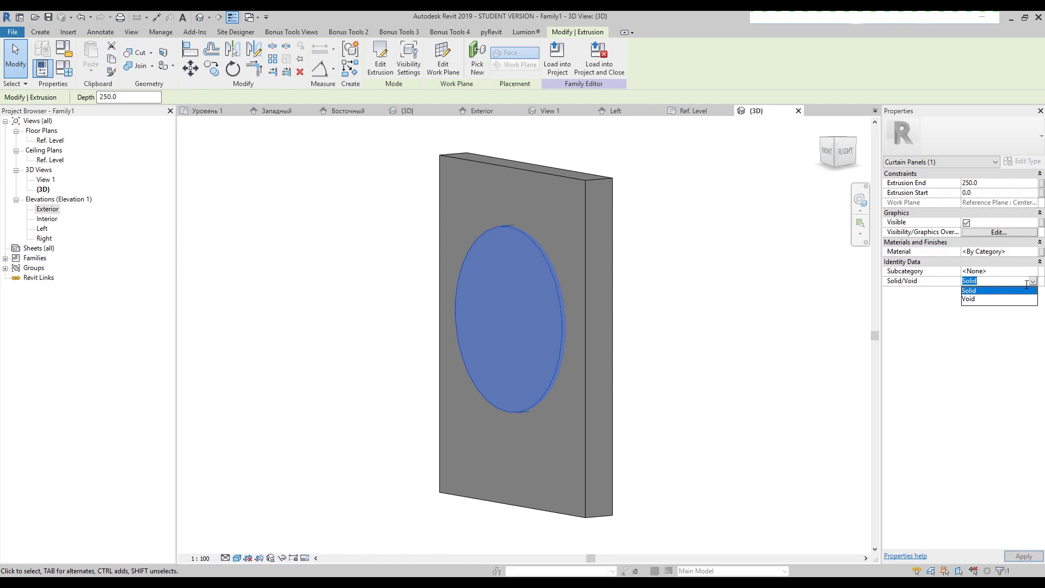
click(979, 299)
shift+middle_drag(561, 345, 531, 318)
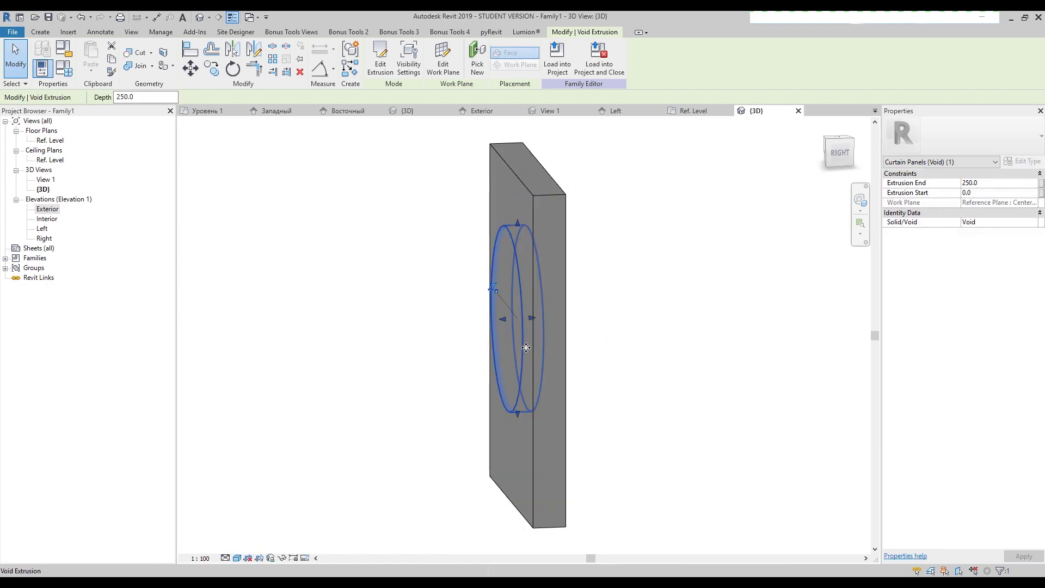
drag(531, 318, 605, 315)
click(755, 374)
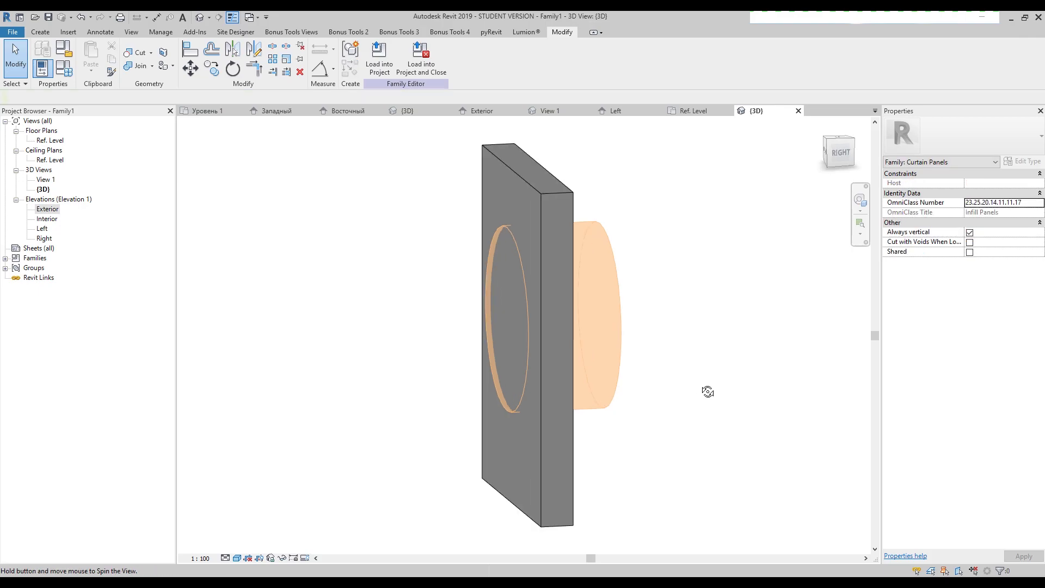
Step: Align the two circular end faces of the void with the panel's back and front faces
shift+middle_drag(704, 390, 629, 374)
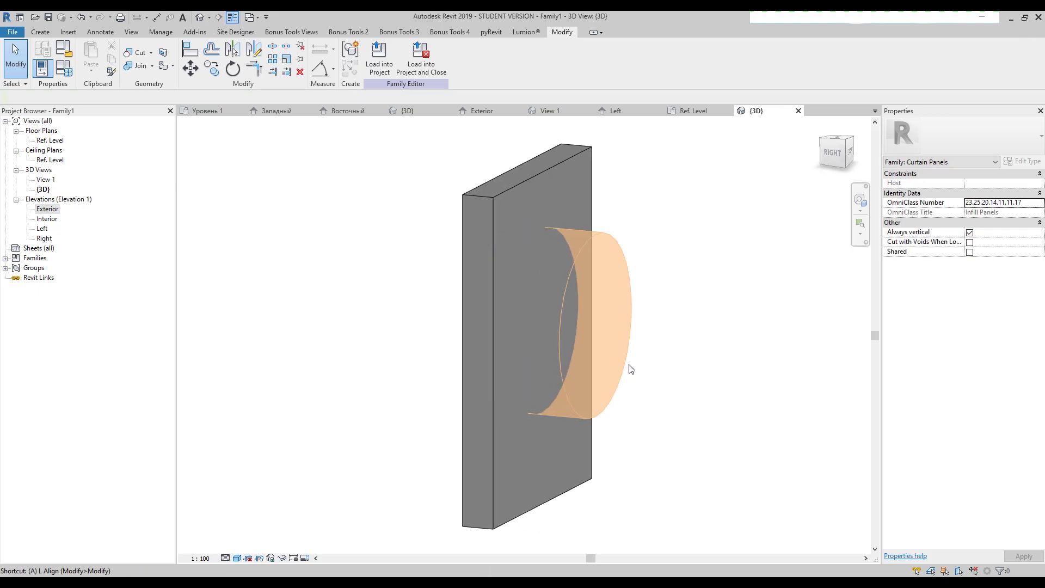
key(l)
click(621, 268)
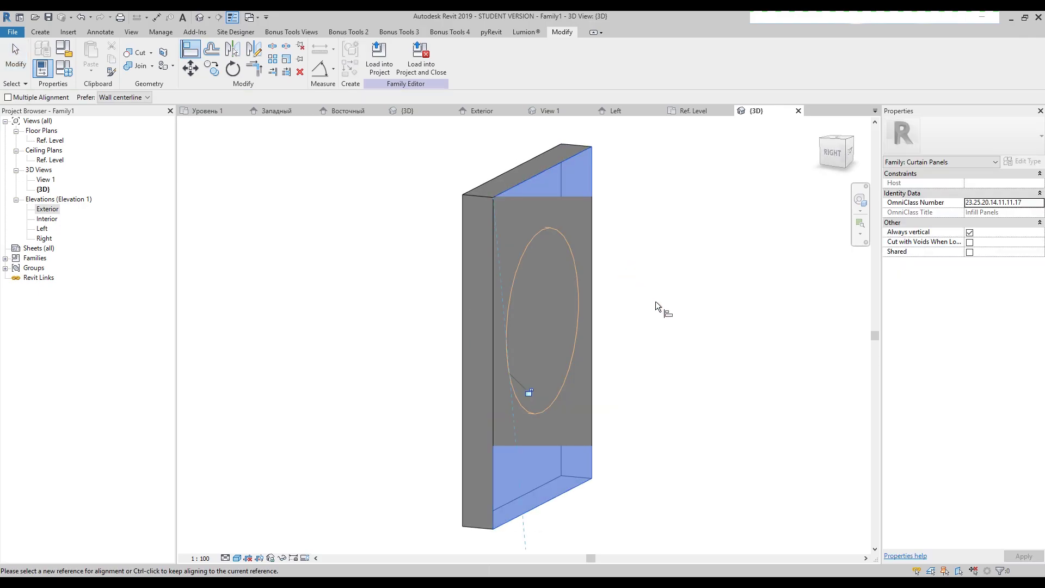
click(532, 381)
shift+middle_drag(576, 390, 469, 261)
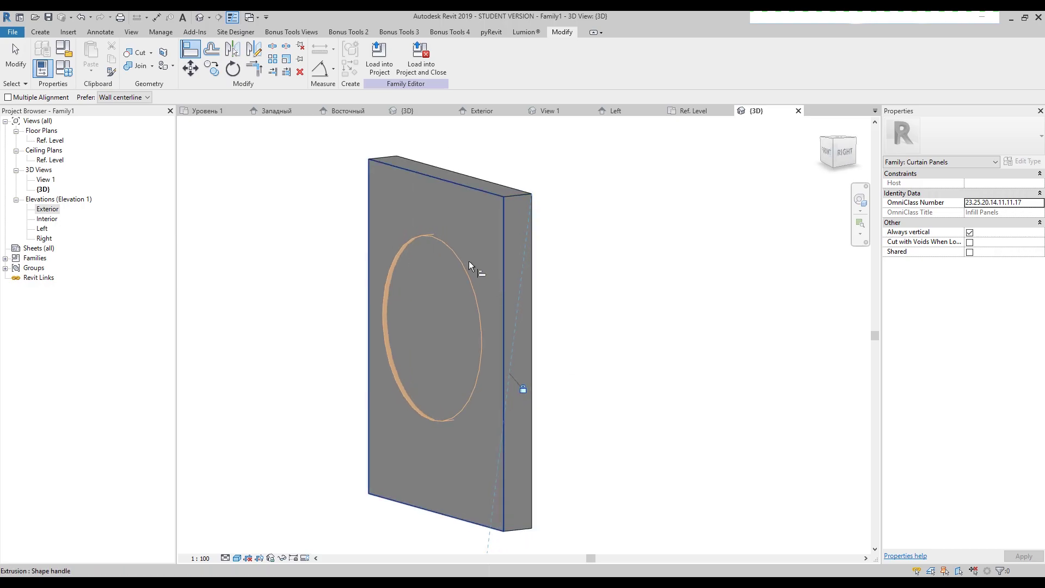
click(476, 231)
click(443, 316)
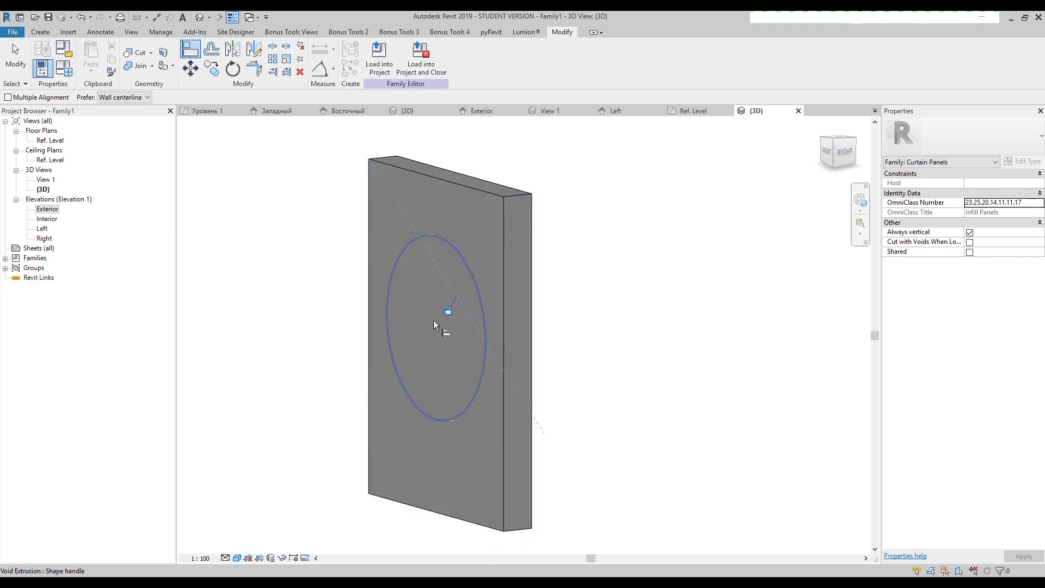
key(Escape)
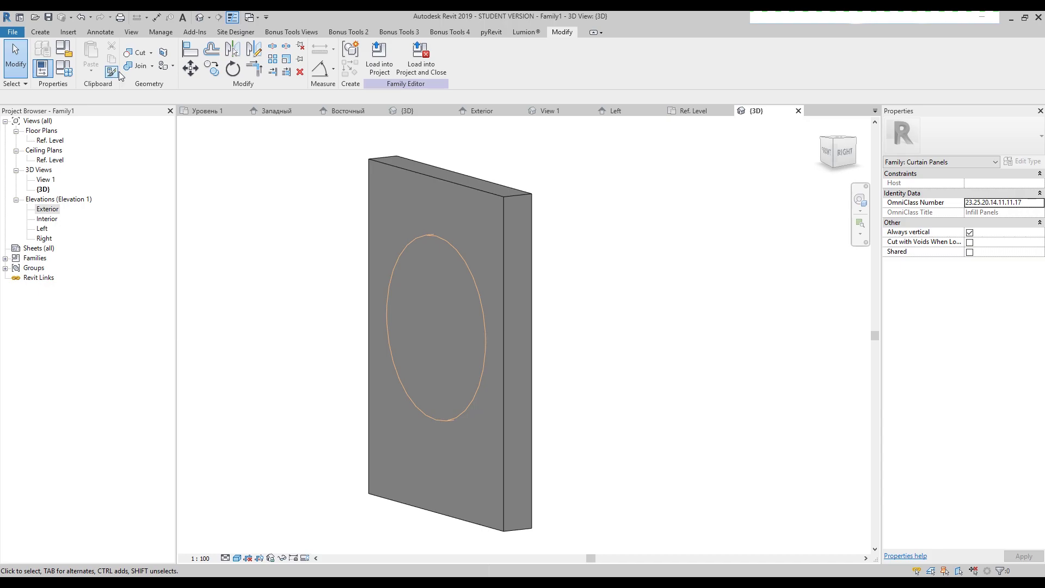
Step: Cut the circular void out of the solid panel with Cut Geometry and check the opening from the front
click(141, 70)
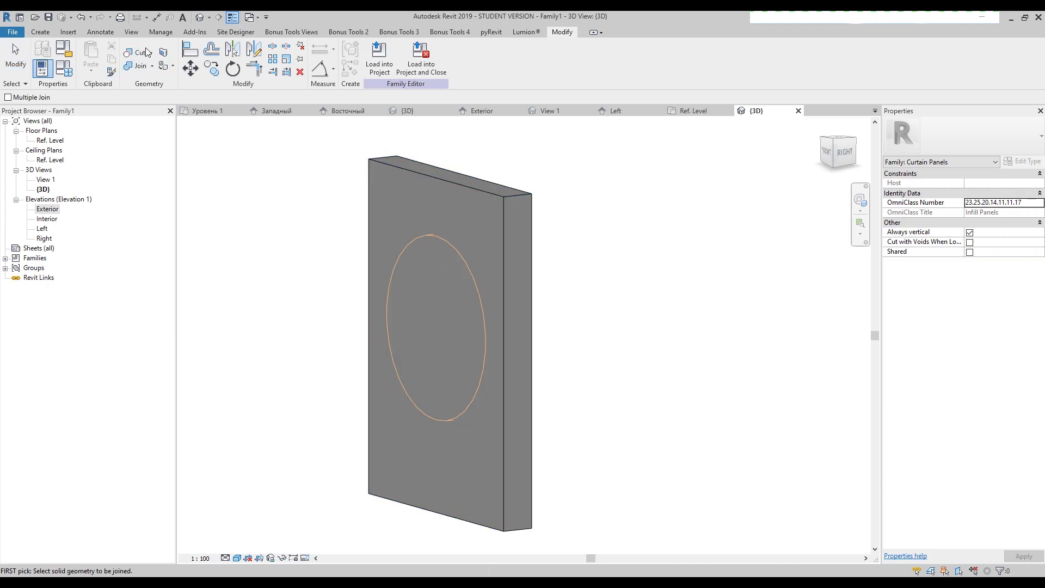
click(422, 187)
click(420, 236)
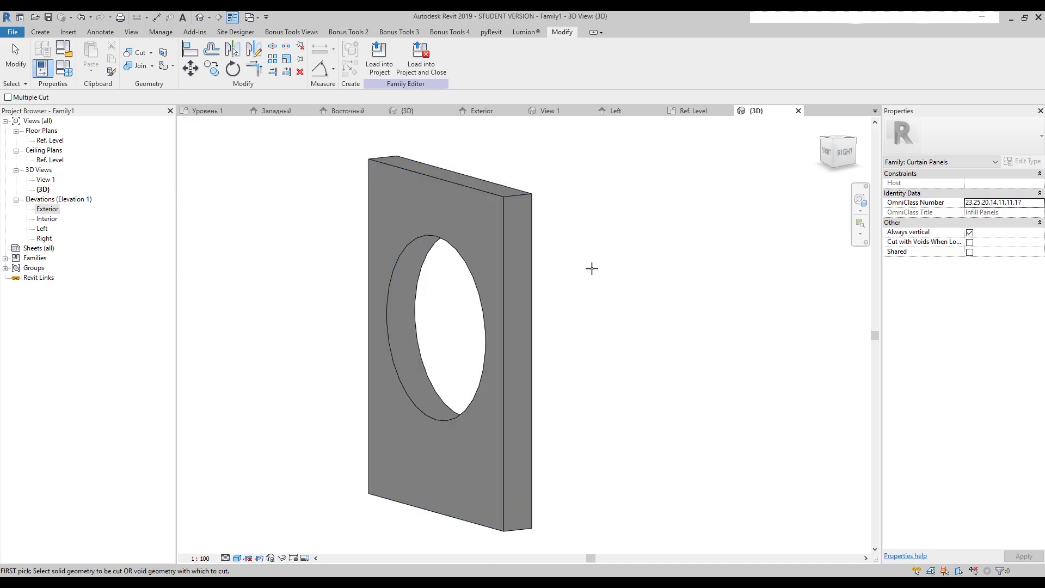
key(Escape)
shift+middle_drag(307, 347, 511, 298)
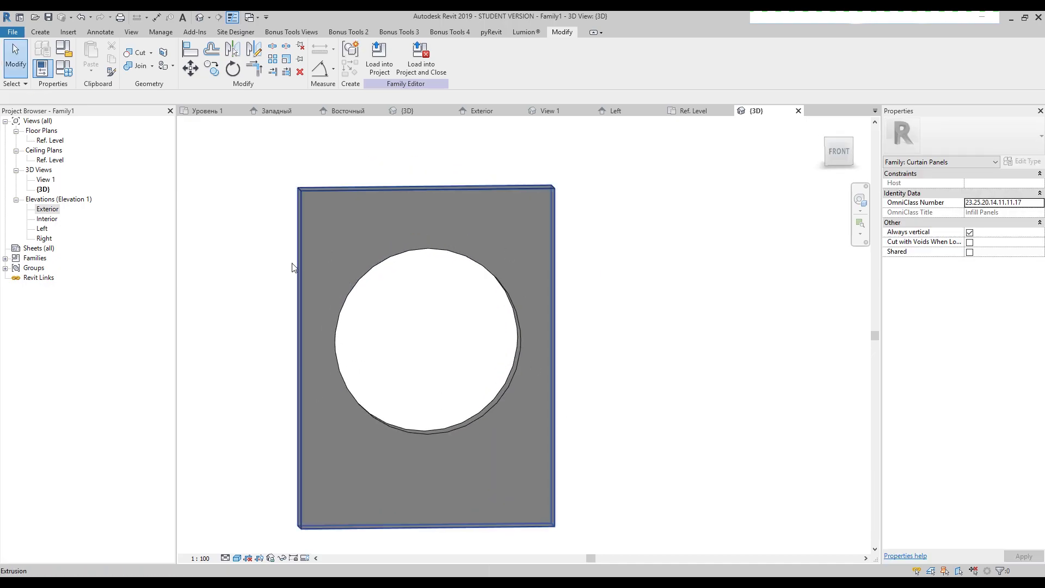
middle_drag(507, 354, 417, 328)
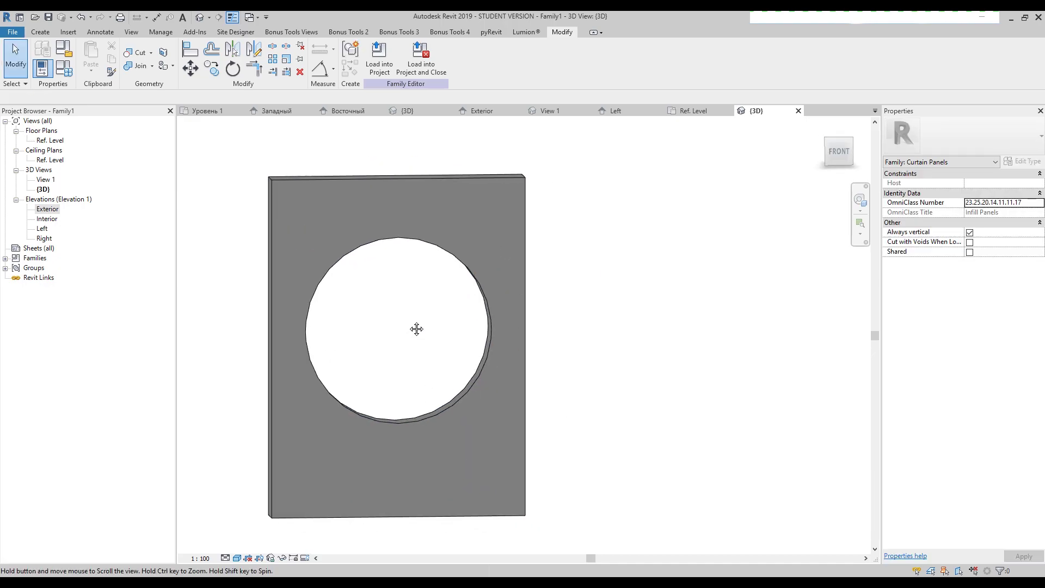
Step: Open the Exterior elevation and start editing the sketch of the circular void extrusion
click(622, 108)
click(693, 111)
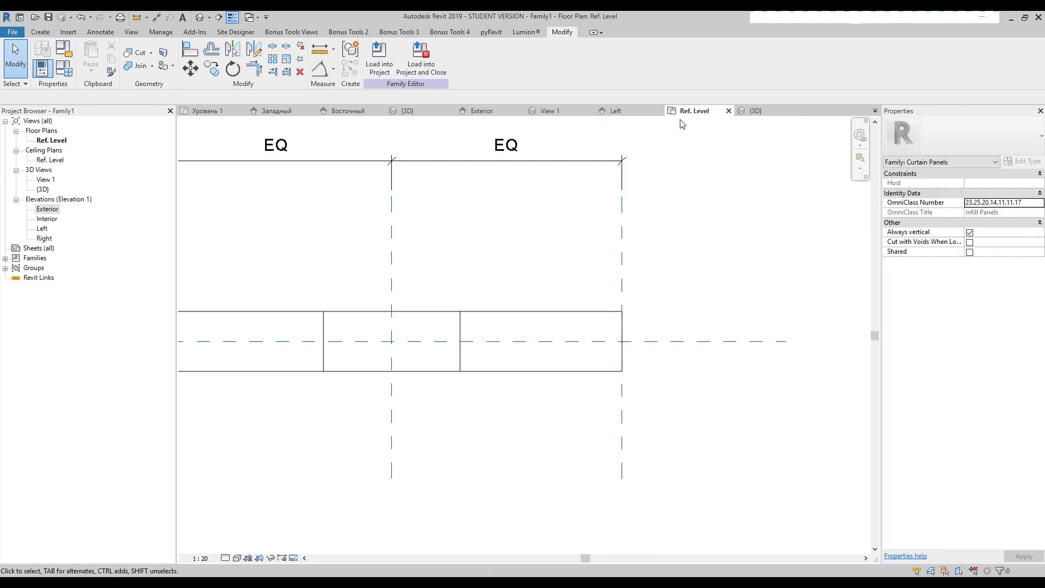
click(618, 111)
click(490, 112)
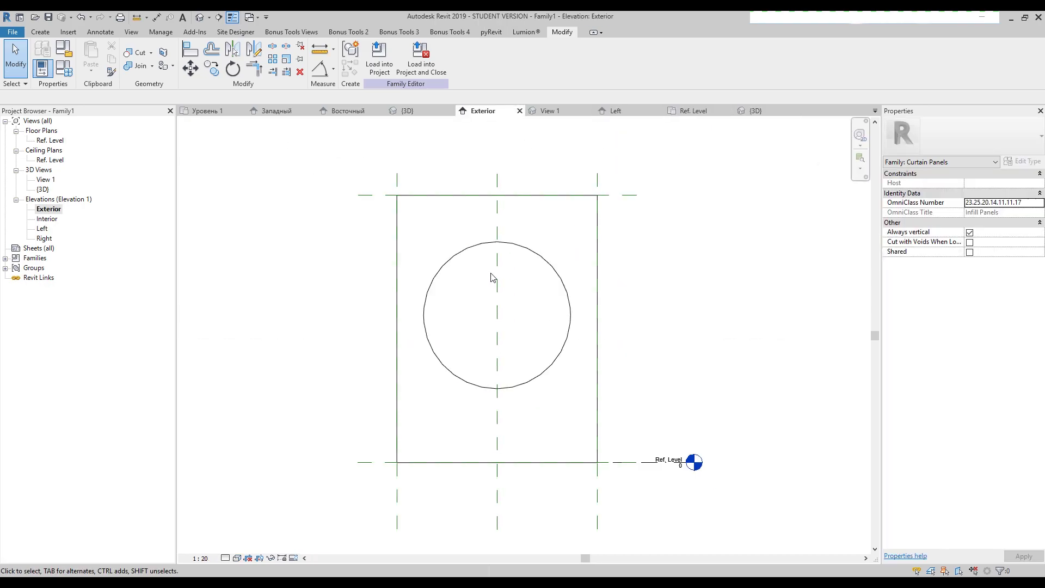
click(529, 294)
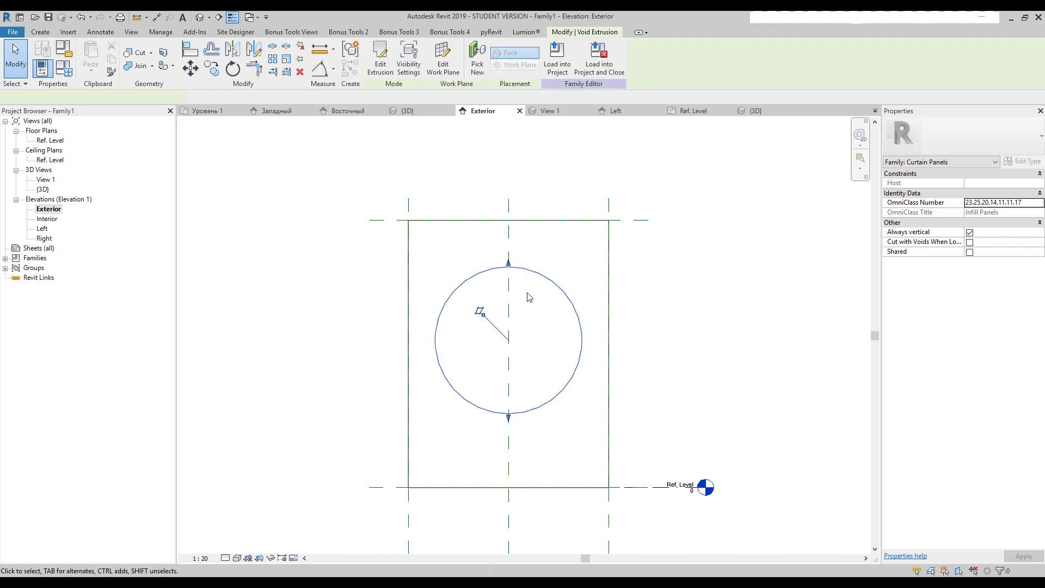
click(380, 60)
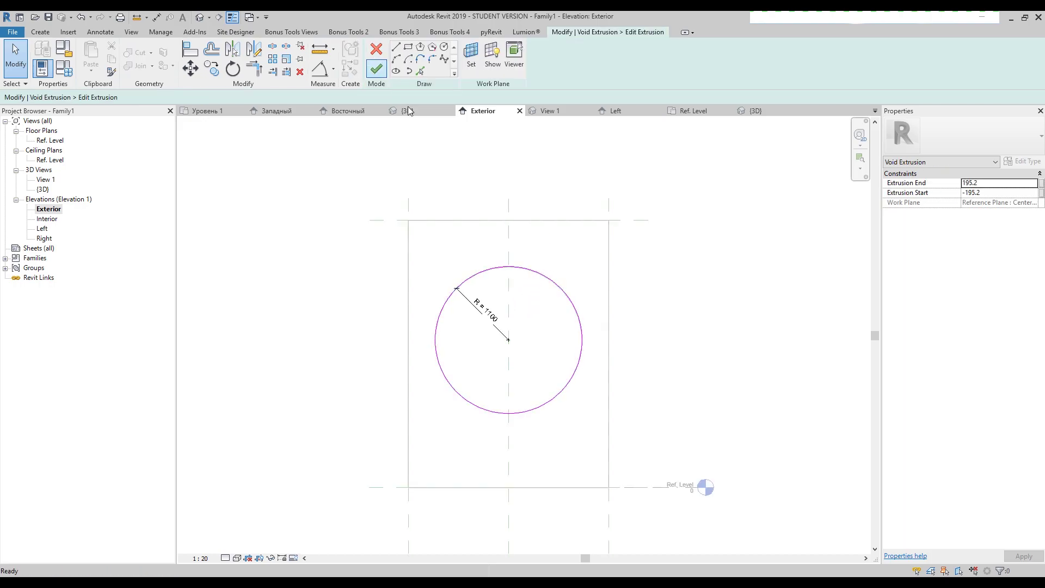
Step: Turn on Center Mark Visible for the sketched circle
click(551, 287)
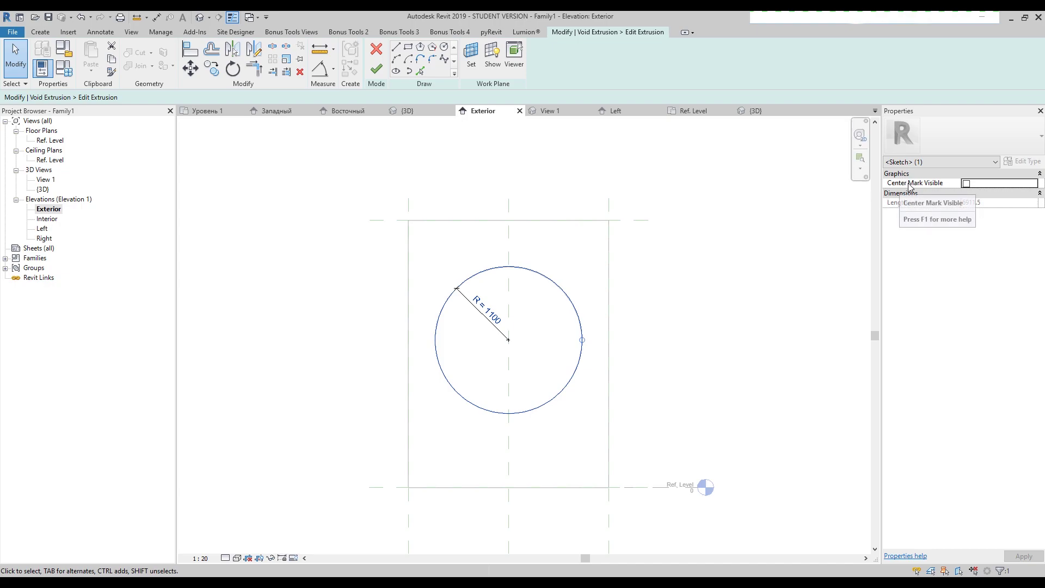
key(Escape)
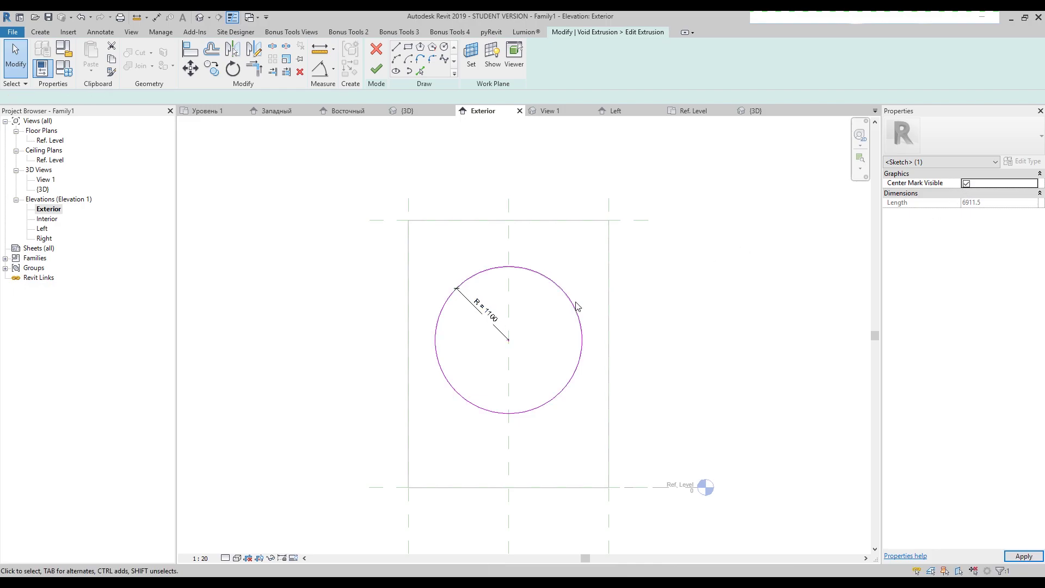
scroll(514, 349, up, 2)
scroll(514, 348, up, 1)
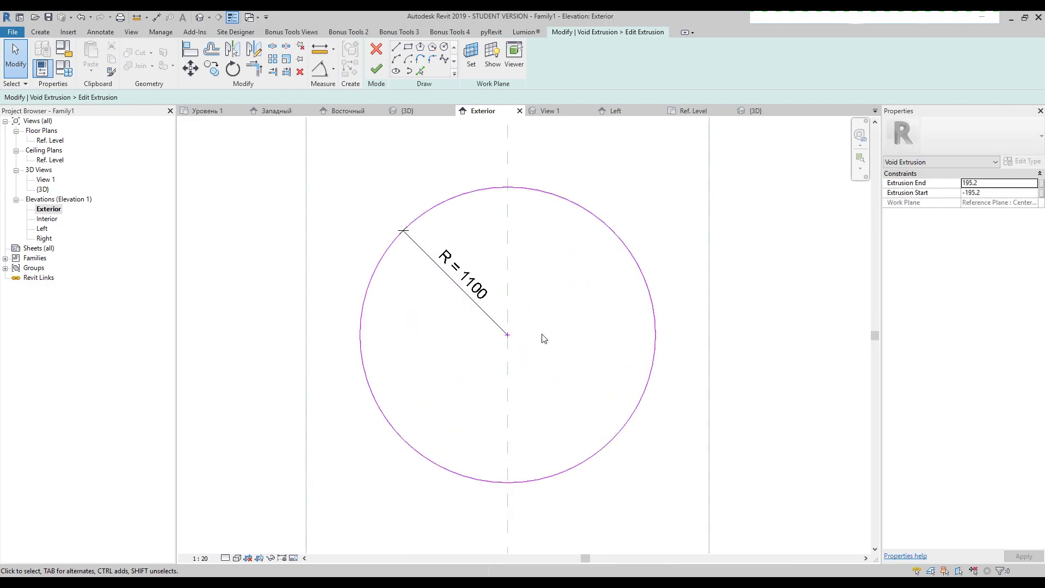
Step: Add an aligned vertical dimension through the panel's upper reference, the circle's center and the lower reference, and make its segments equal
key(d)
key(i)
scroll(580, 313, down, 3)
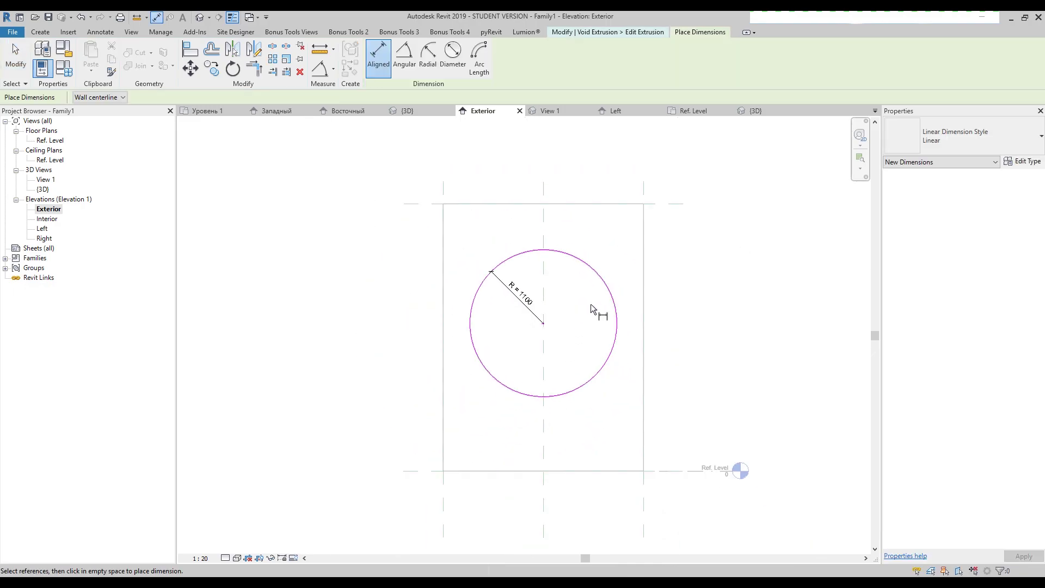
click(674, 204)
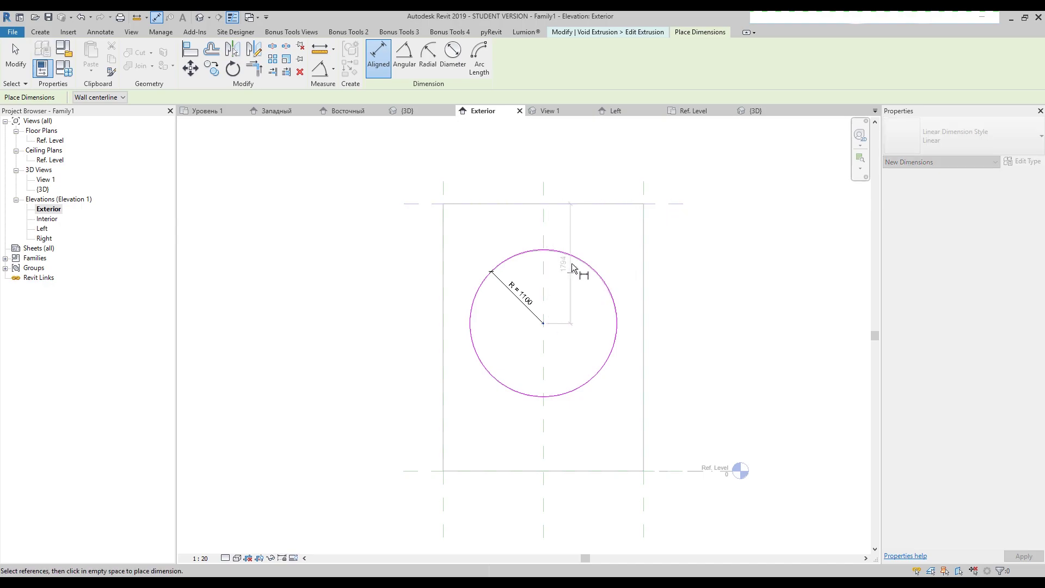
click(674, 433)
click(657, 337)
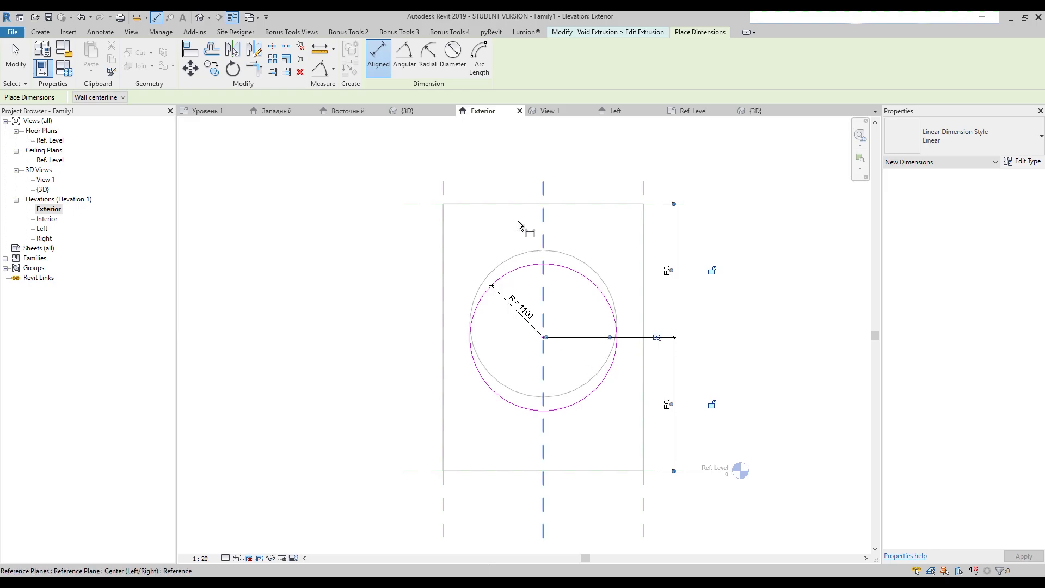
Step: Try to equalize a horizontal dimension through the left plane, the center plane, the circle's center and the right plane
click(444, 196)
click(541, 192)
click(643, 195)
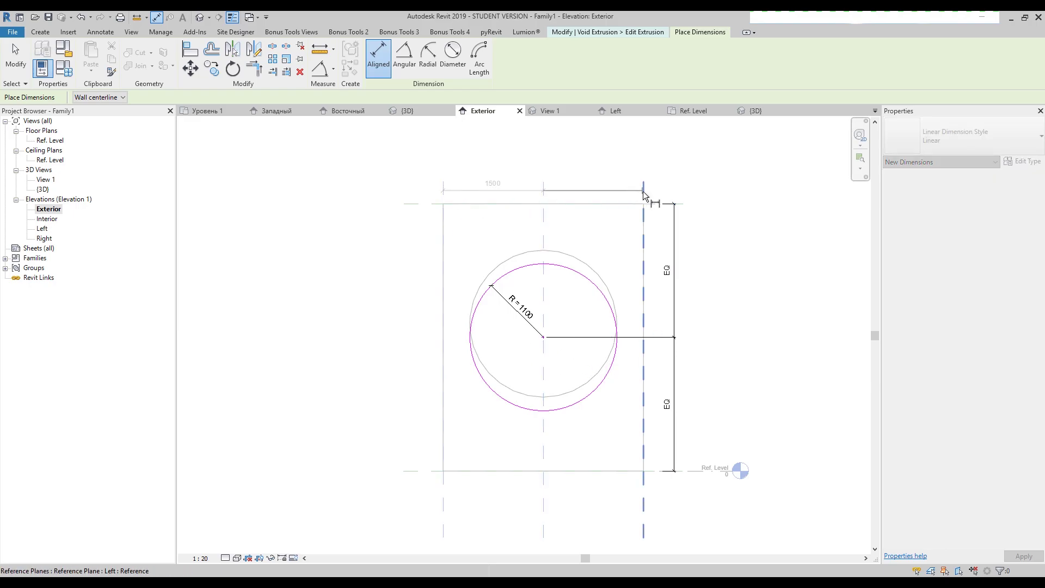
scroll(544, 337, up, 3)
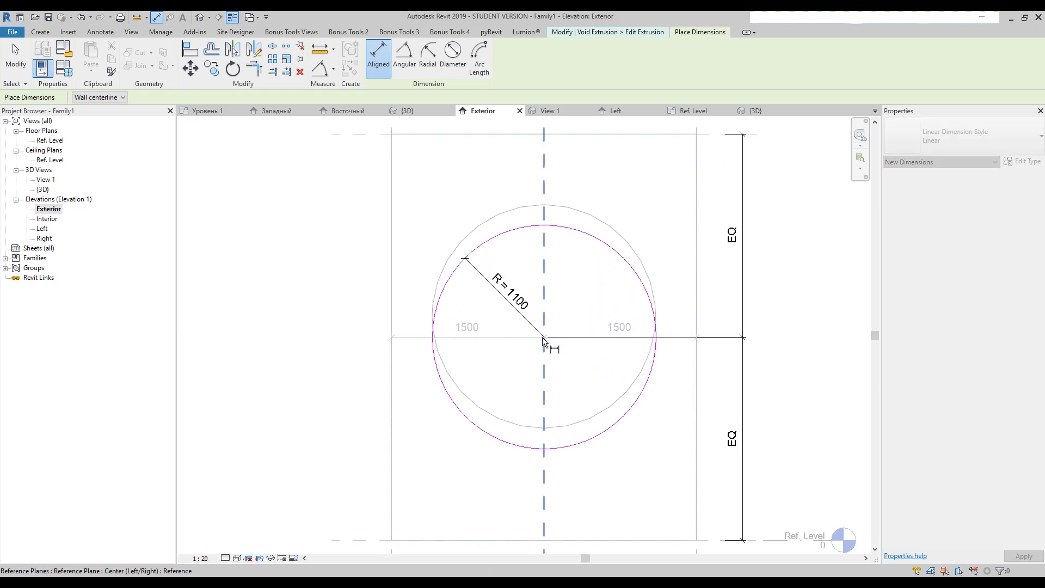
scroll(547, 332, down, 3)
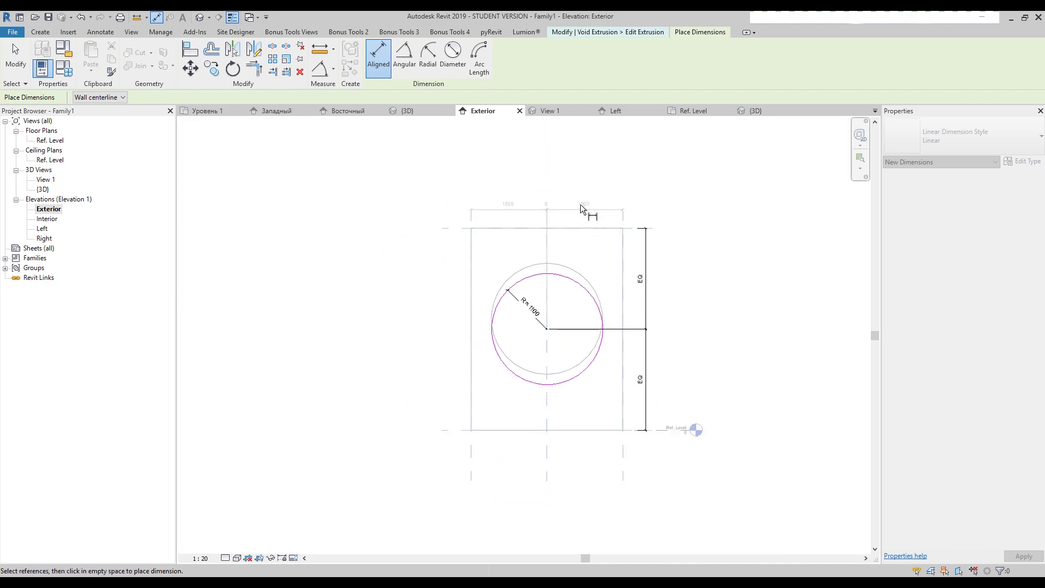
click(556, 196)
scroll(555, 195, up, 3)
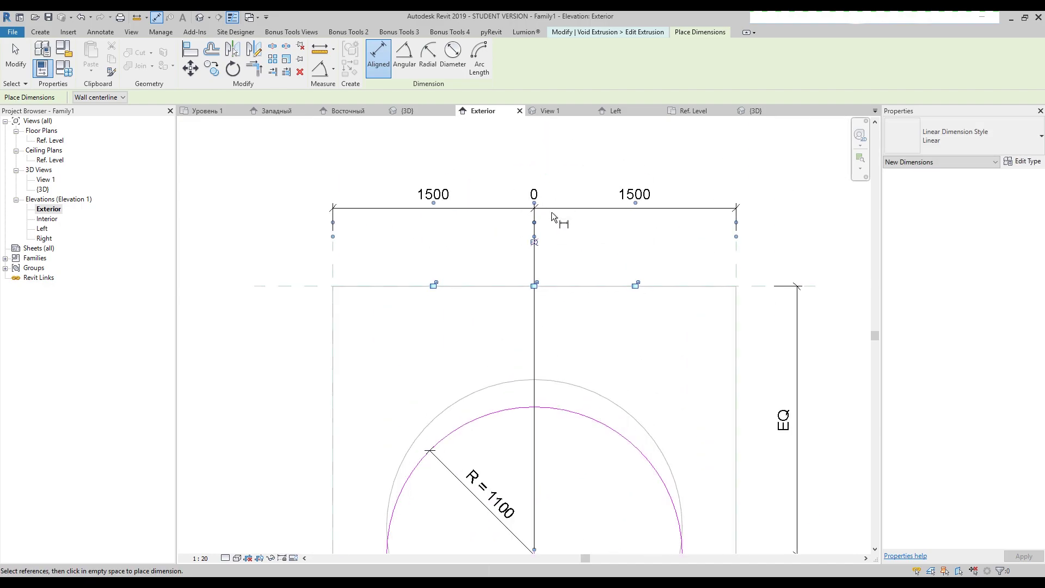
click(533, 241)
click(615, 335)
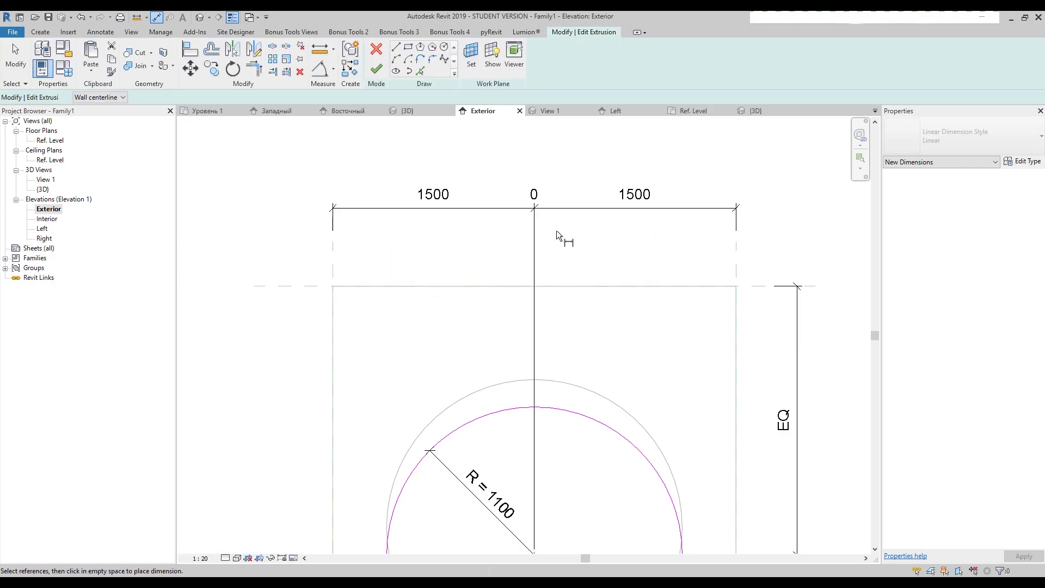
Step: Dimension the circle's center horizontally between the left and right reference planes, make the segments equal, and finish the sketch
scroll(556, 231, down, 2)
key(d)
key(i)
click(444, 193)
scroll(541, 339, up, 4)
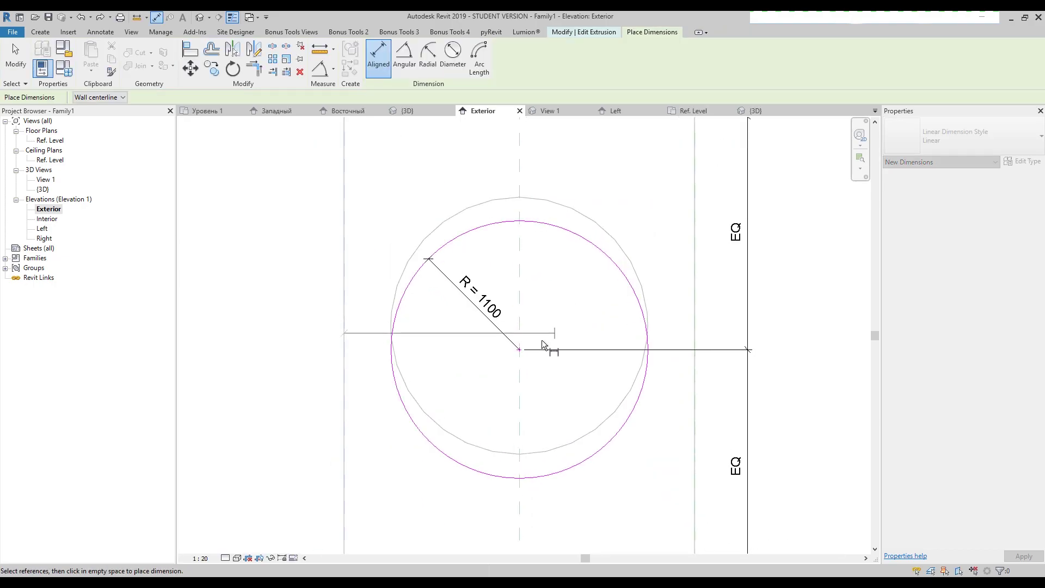
click(531, 337)
scroll(531, 337, down, 4)
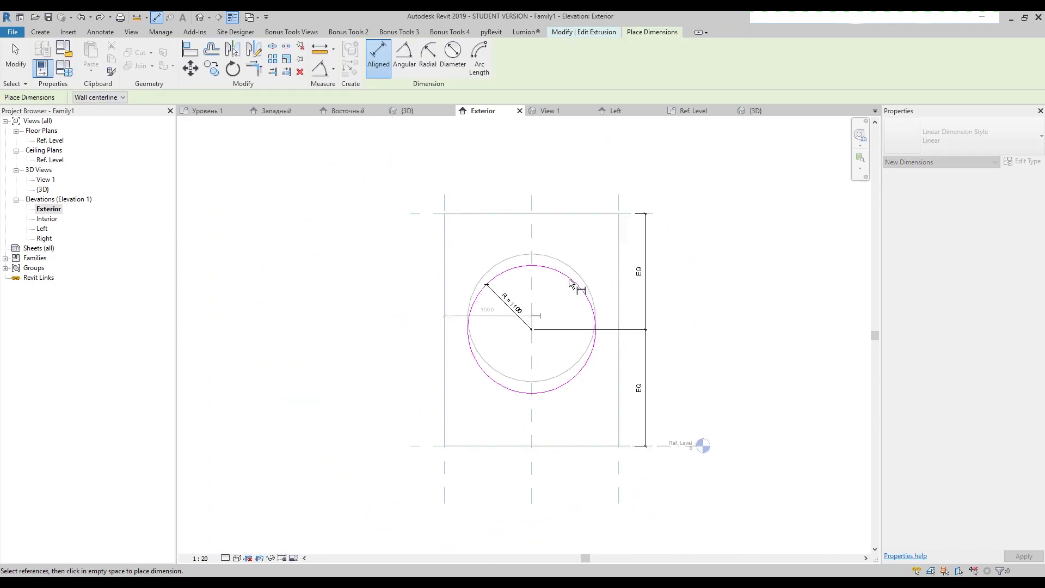
click(619, 209)
click(585, 168)
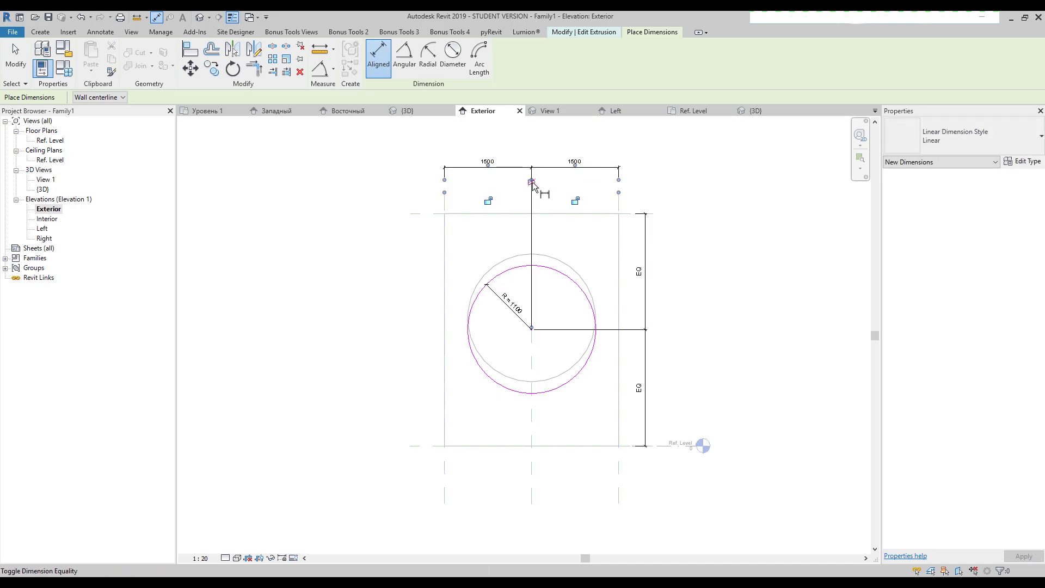
scroll(561, 184, up, 2)
key(Escape)
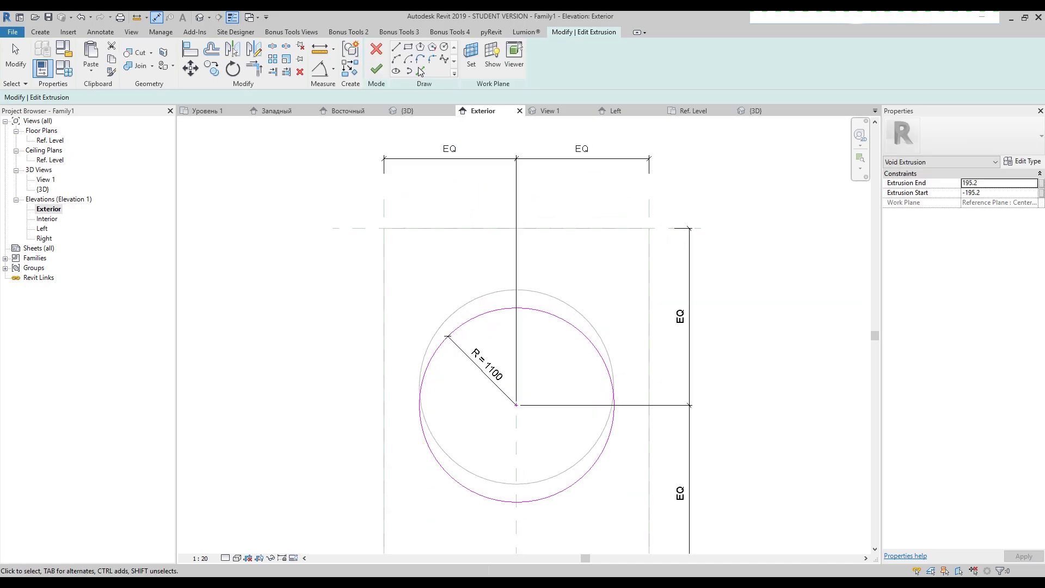
scroll(692, 251, down, 1)
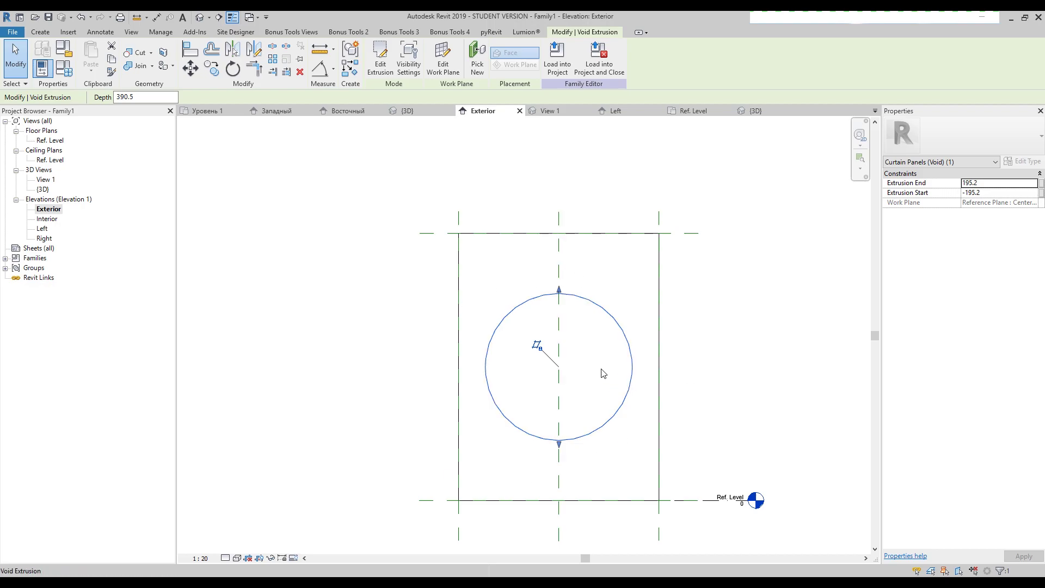